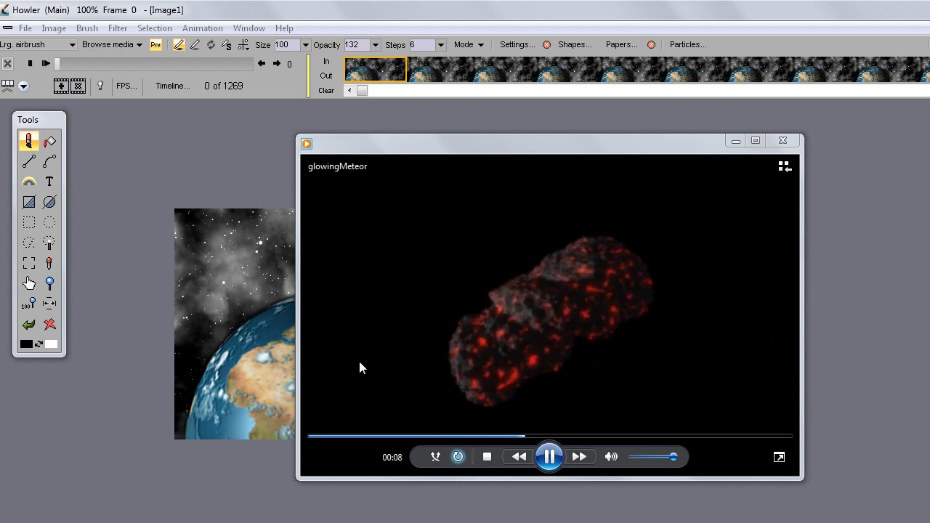
Pause and minimize the glowingMeteor video player, and load the assault-on-earth AVI for playback.
click(549, 456)
click(735, 141)
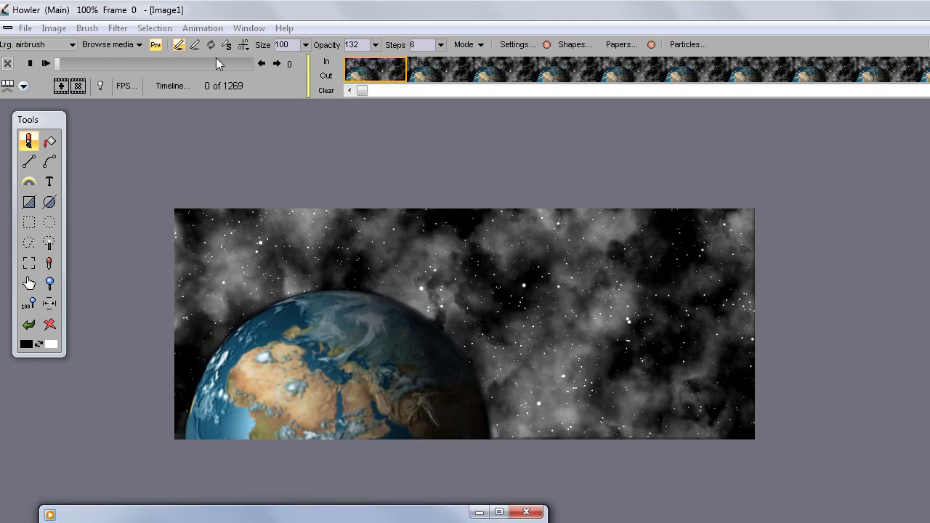
click(202, 28)
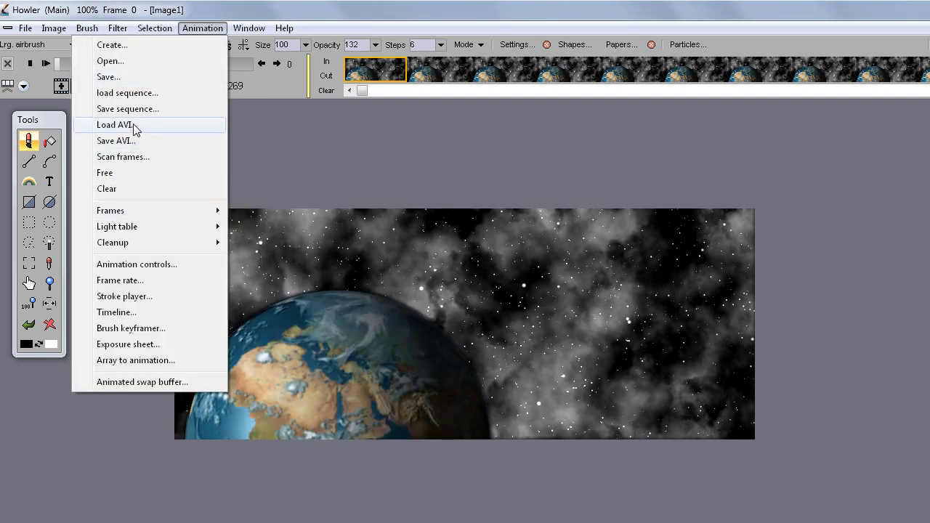
click(133, 125)
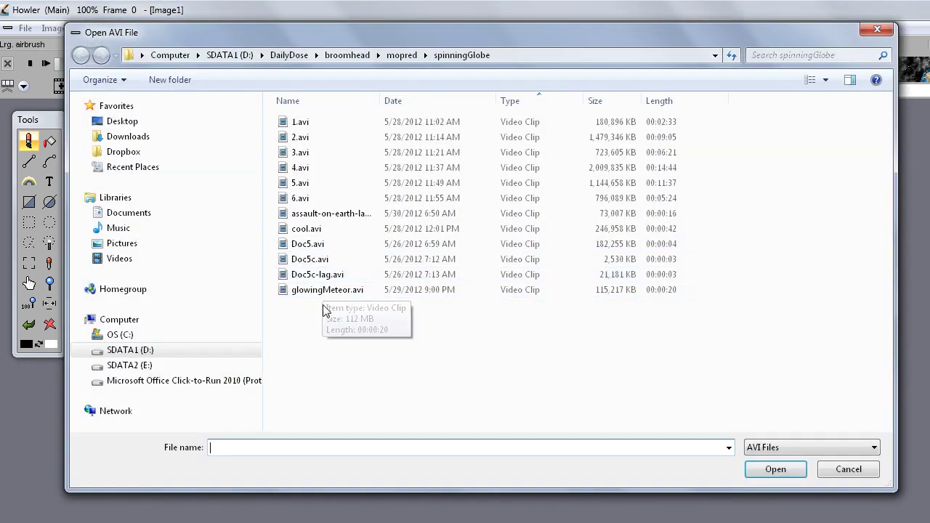
click(331, 213)
click(785, 476)
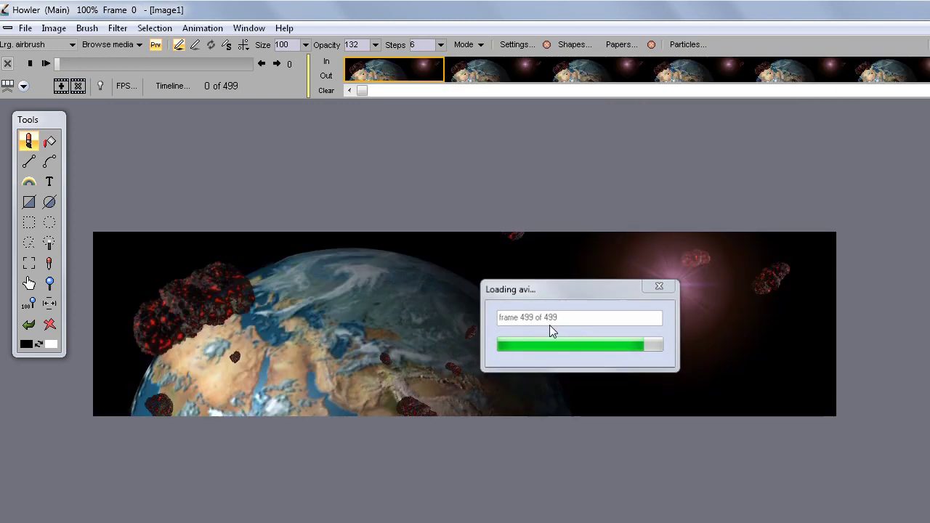
click(45, 64)
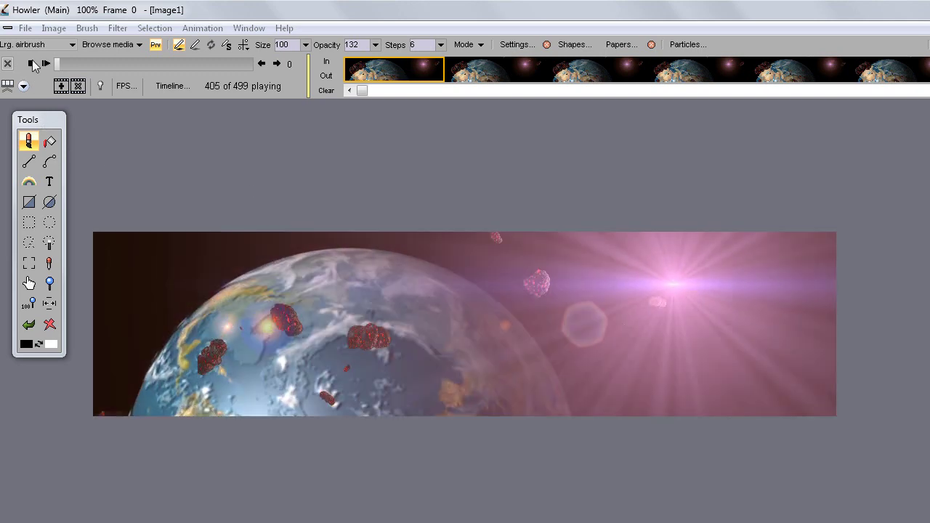
Open the animation 6.dwa in place of the current one and preview its playback.
click(196, 29)
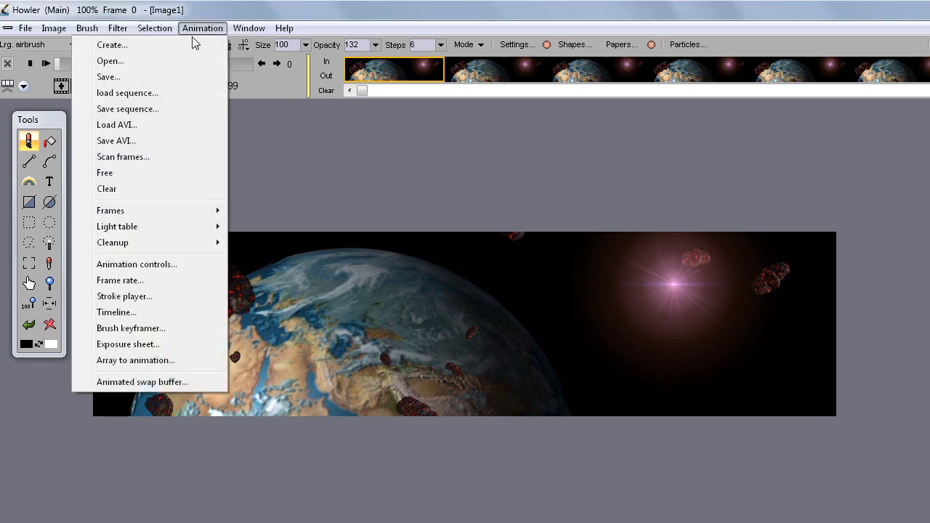
click(116, 61)
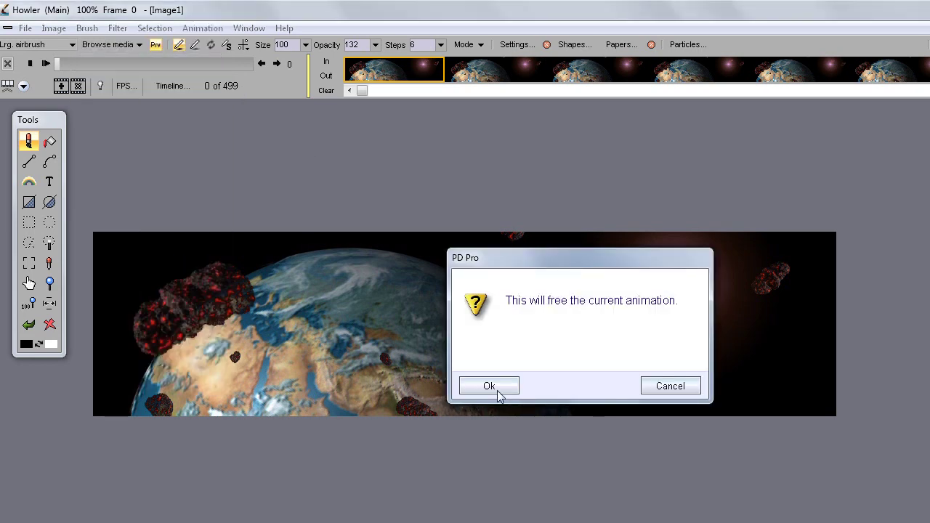
click(497, 391)
click(312, 201)
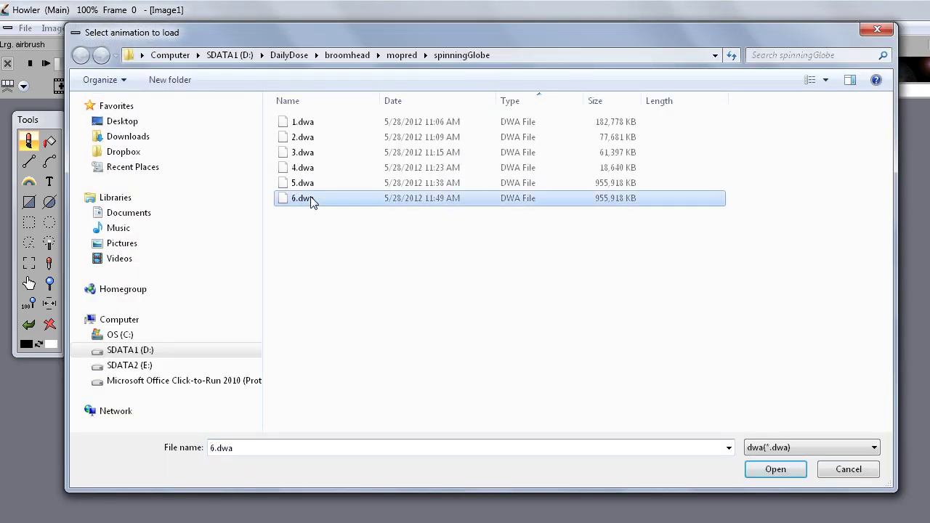
click(773, 469)
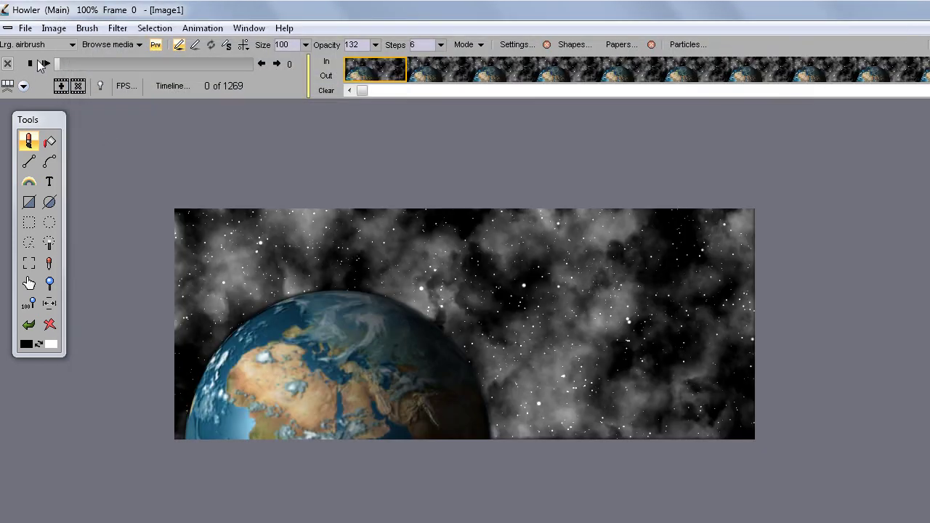
click(43, 64)
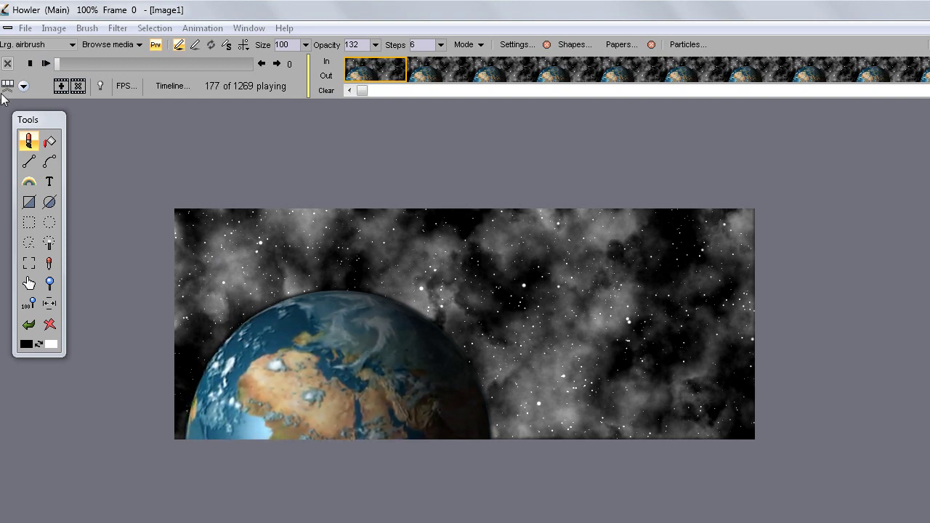
click(29, 64)
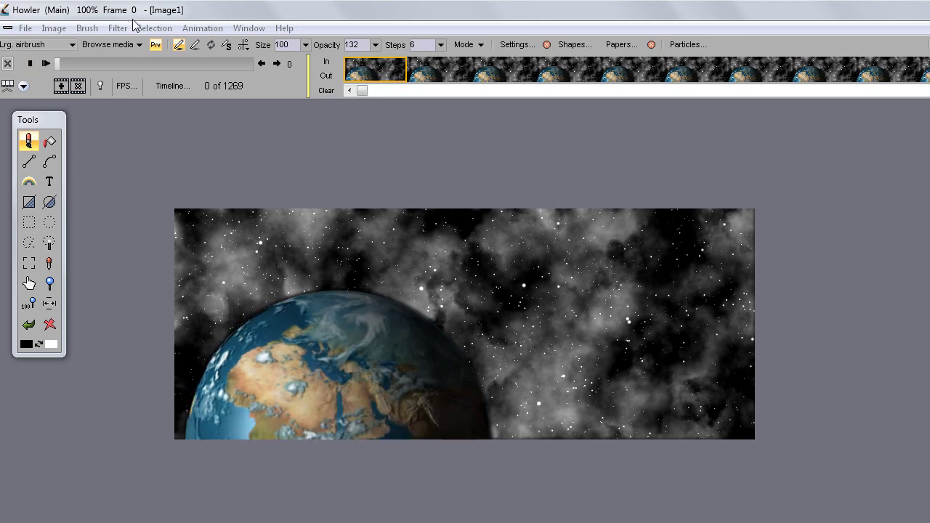
Open the animation 3.dwa in place of the current one and preview its playback.
click(202, 29)
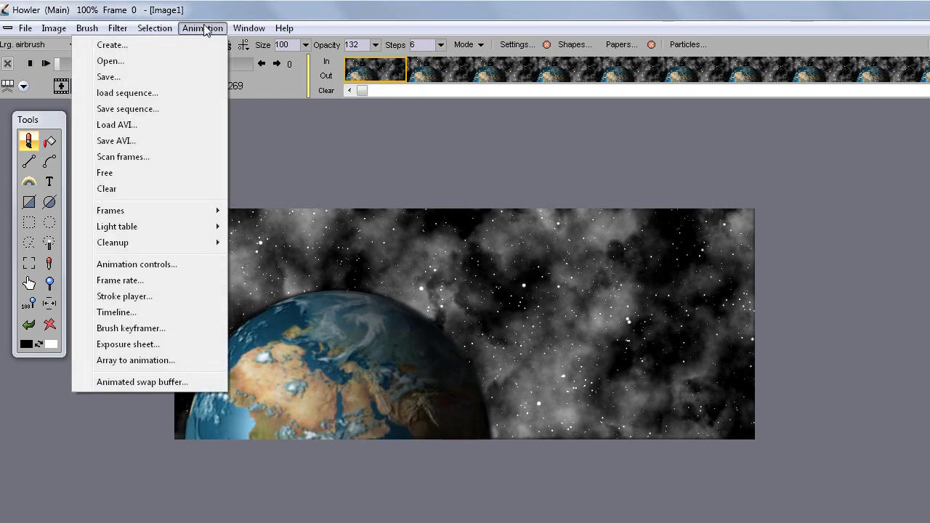
click(118, 62)
click(490, 386)
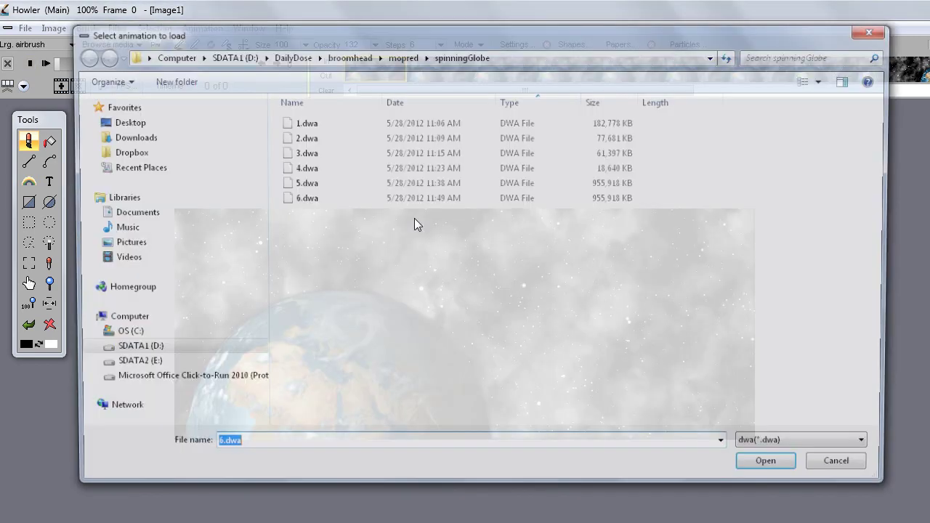
click(349, 152)
click(775, 469)
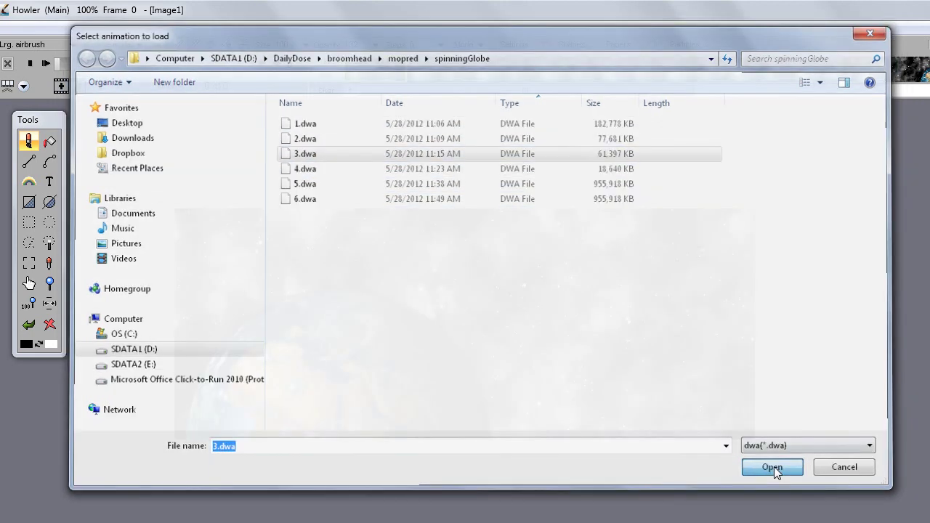
click(46, 63)
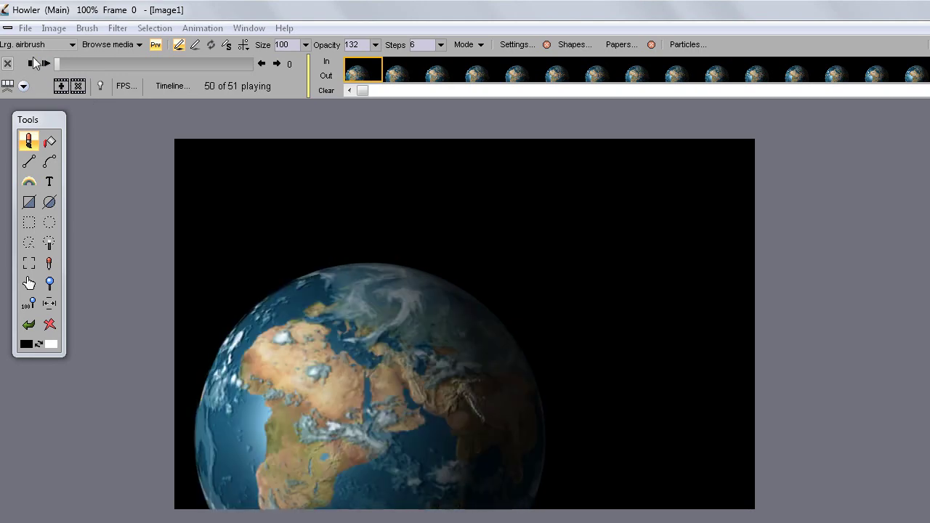
click(30, 63)
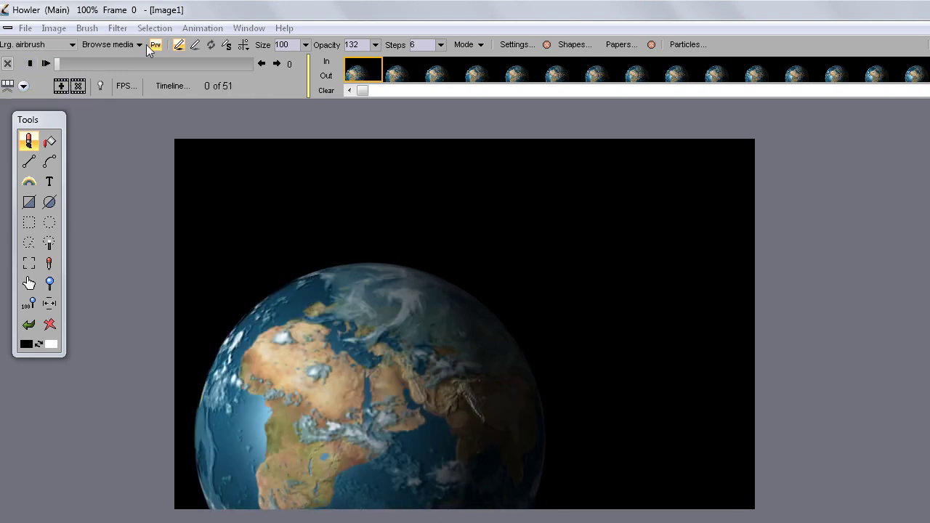
Load glowingMeteor.avi as the current animation and enlarge the meteor for close inspection.
click(194, 28)
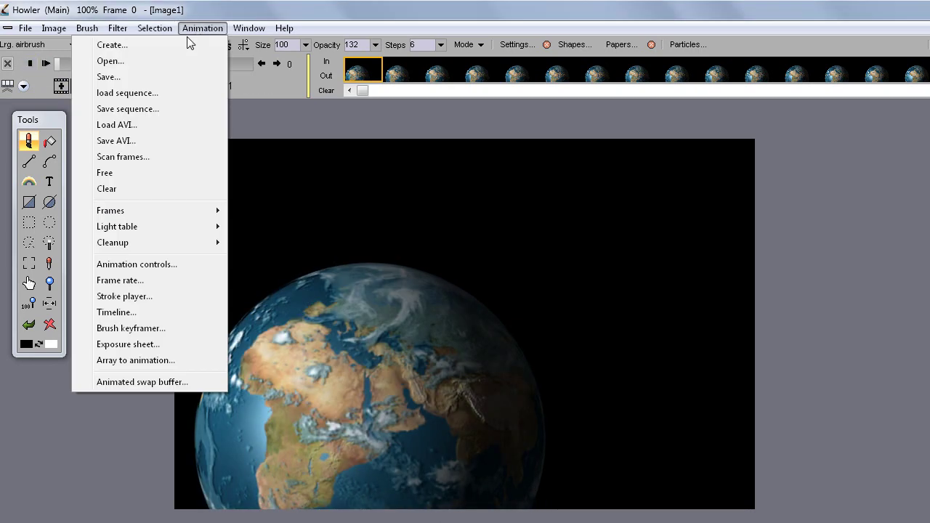
click(114, 125)
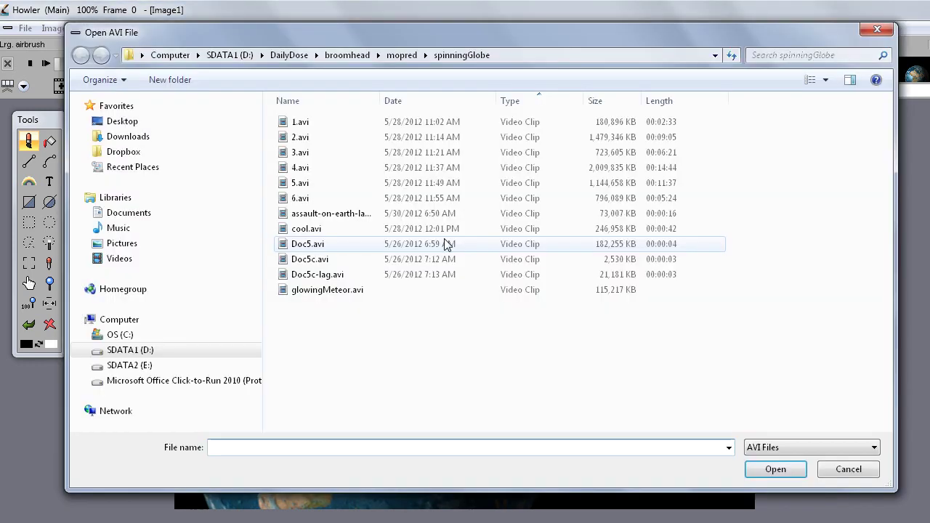
click(323, 291)
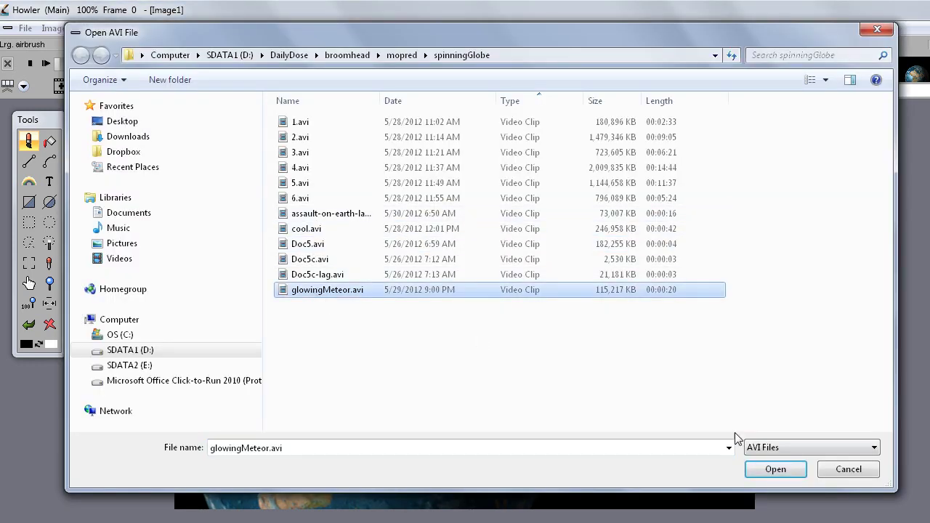
click(774, 469)
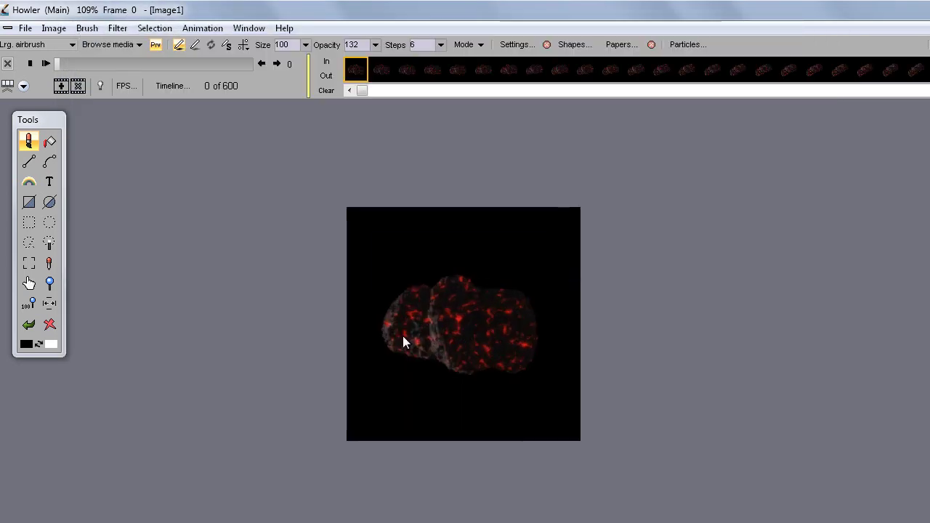
scroll(403, 336, up, 5)
scroll(558, 351, down, 1)
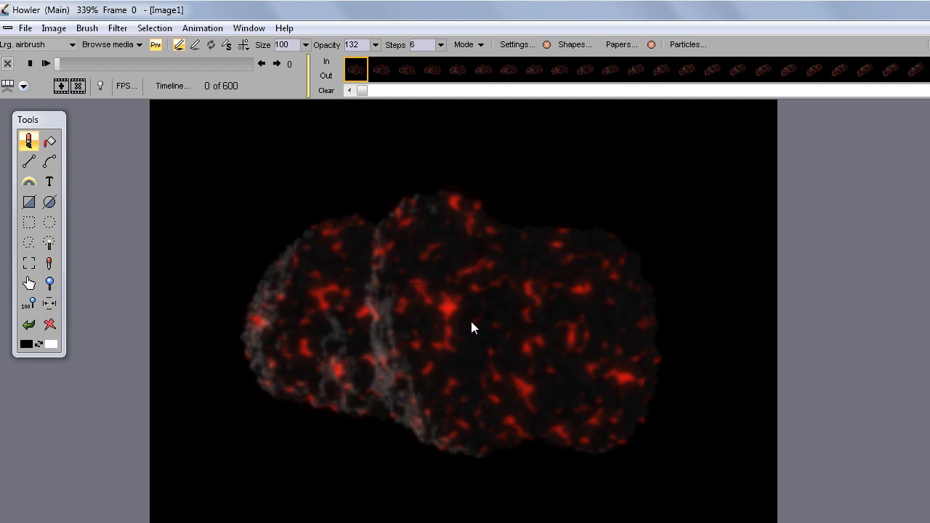
Select the black background around the meteor with the magic wand at tolerance 0.
click(50, 243)
click(218, 194)
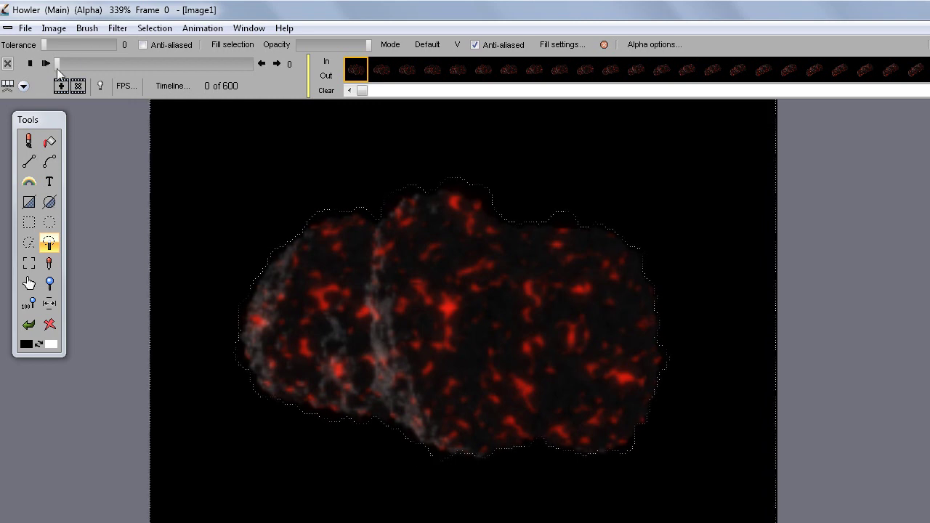
click(54, 42)
drag(49, 43, 44, 41)
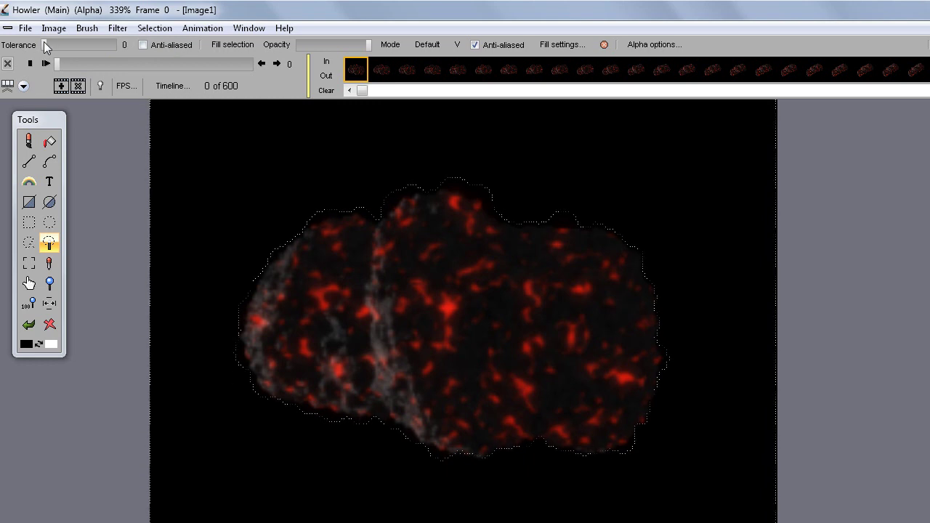
Set the magic wand tolerance to 7 with anti-aliasing off so the selection fits the meteor's outline more tightly.
click(143, 45)
click(53, 46)
drag(48, 44, 46, 45)
click(54, 63)
click(51, 63)
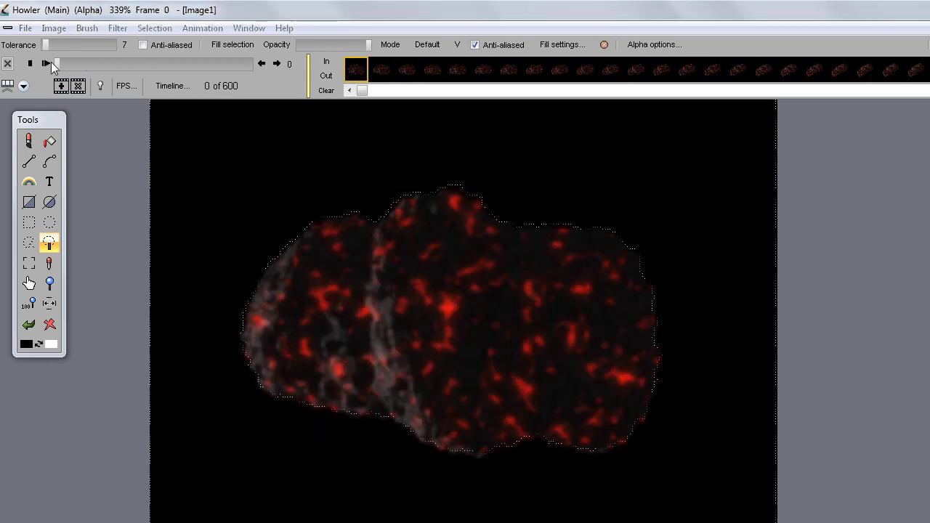
click(50, 63)
click(46, 64)
Load glowingMeteor.avi as a custom animated brush using all 600 frames.
click(87, 29)
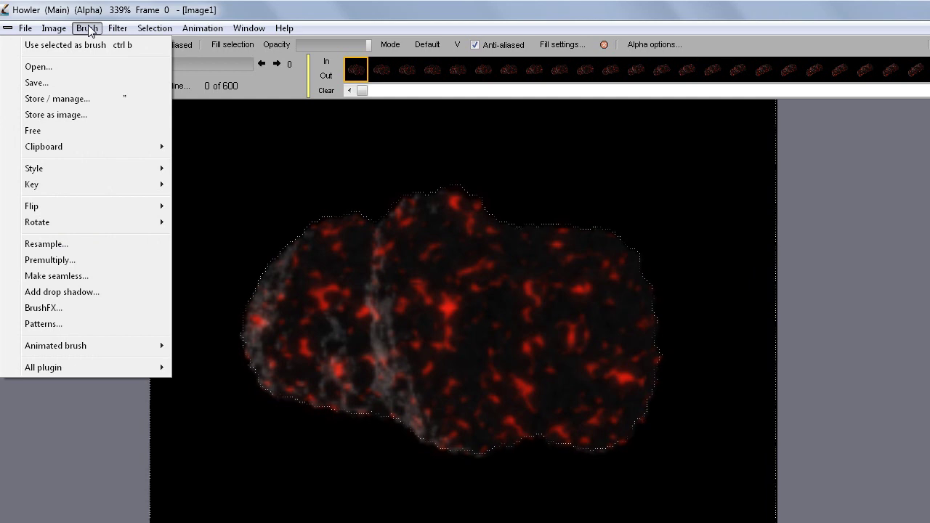
mouse_move(95, 345)
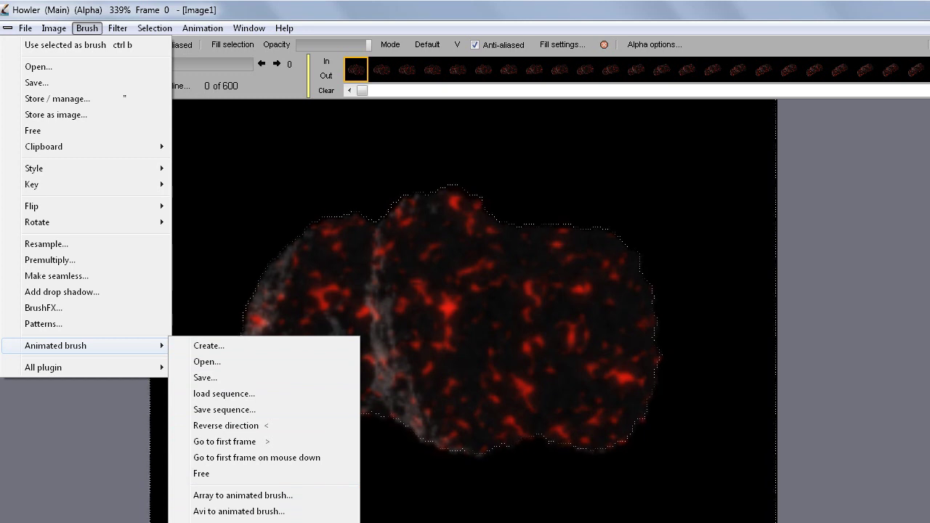
click(231, 513)
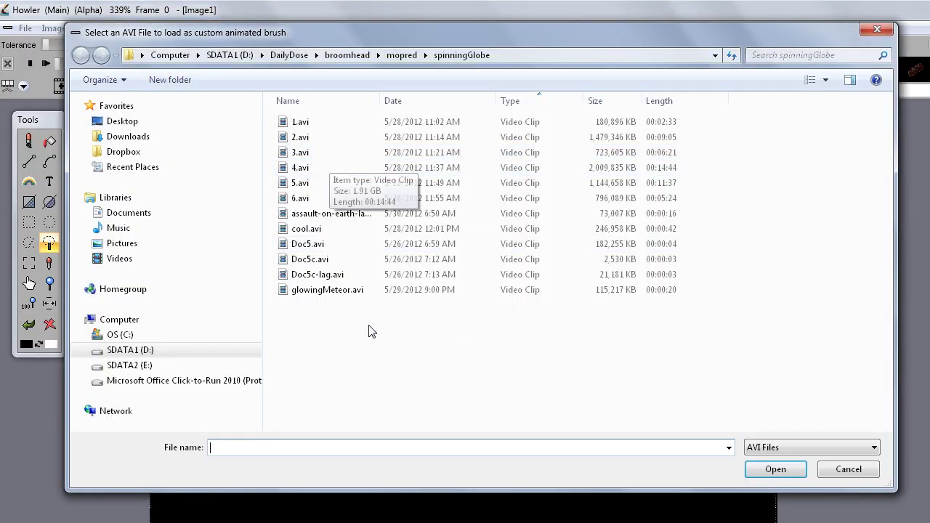
click(323, 291)
click(775, 470)
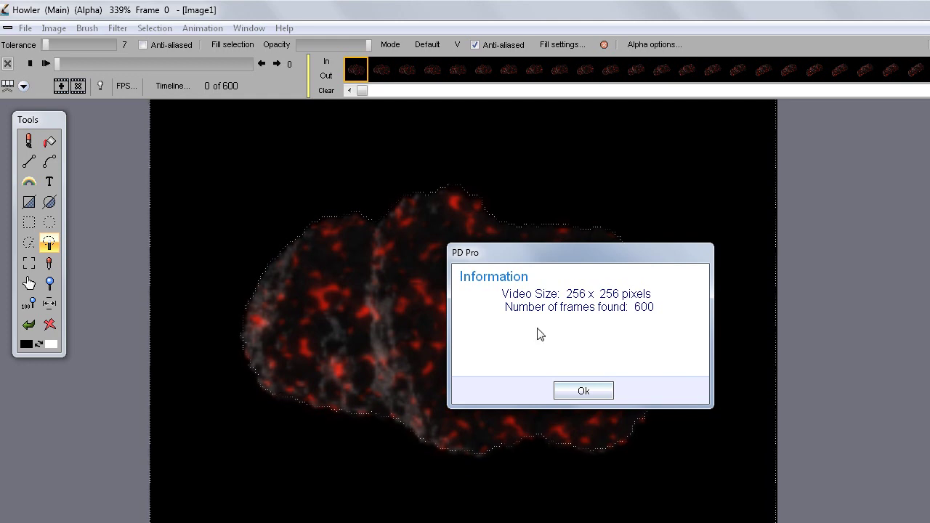
click(583, 392)
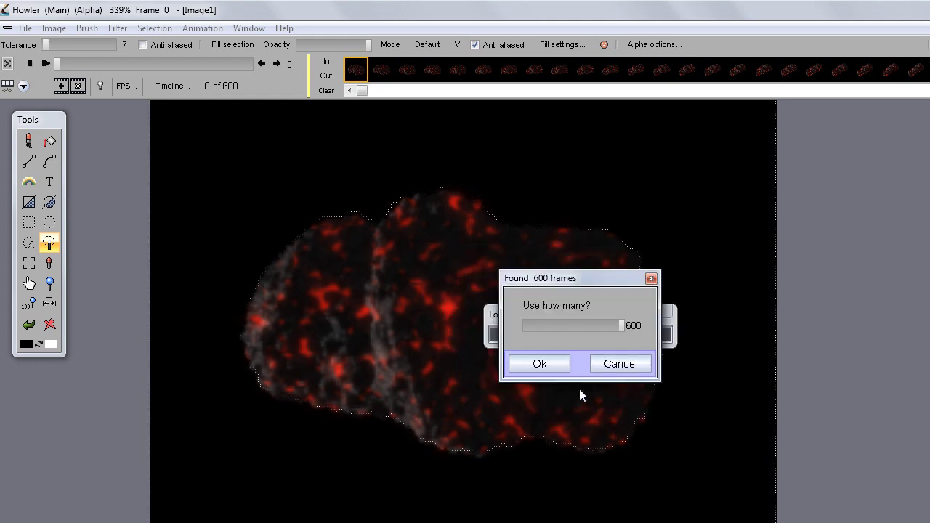
drag(622, 326, 568, 322)
click(536, 365)
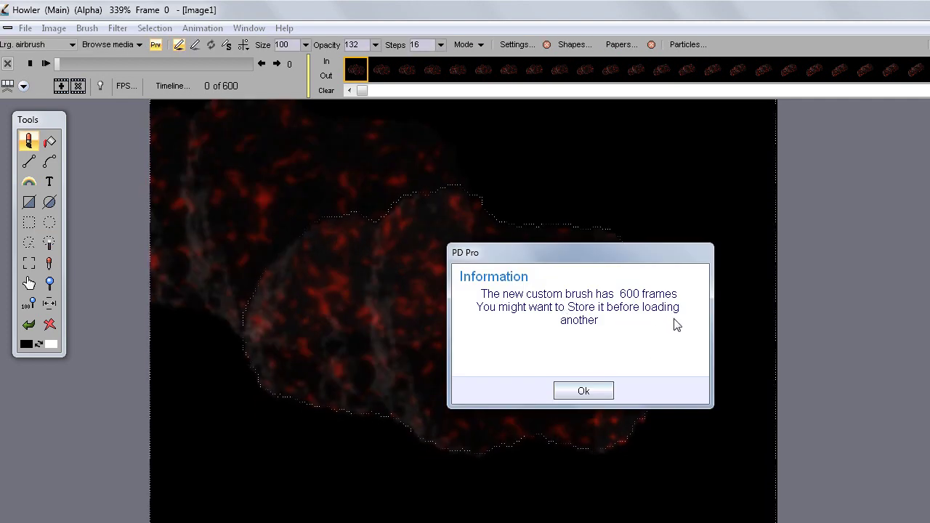
click(575, 392)
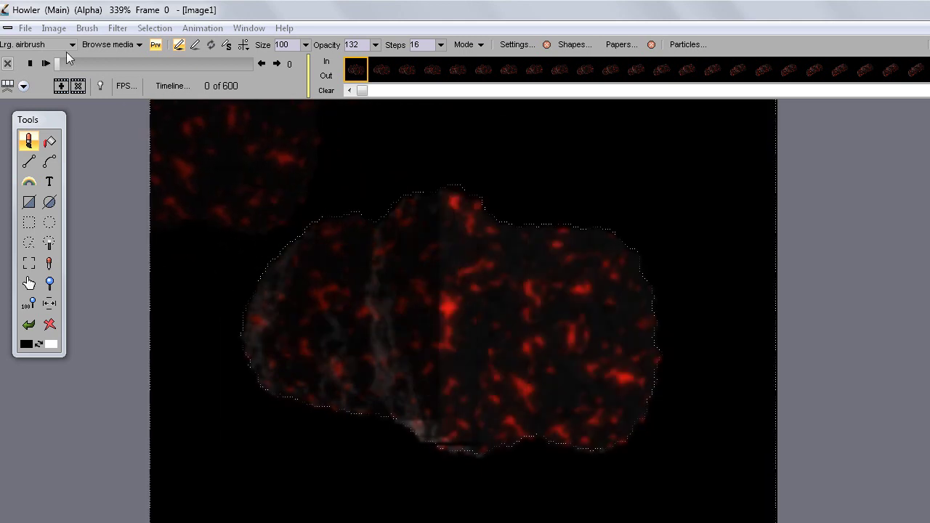
Open the brush store/manage window, move it clear of the meteor, and clear the alpha selection.
click(87, 29)
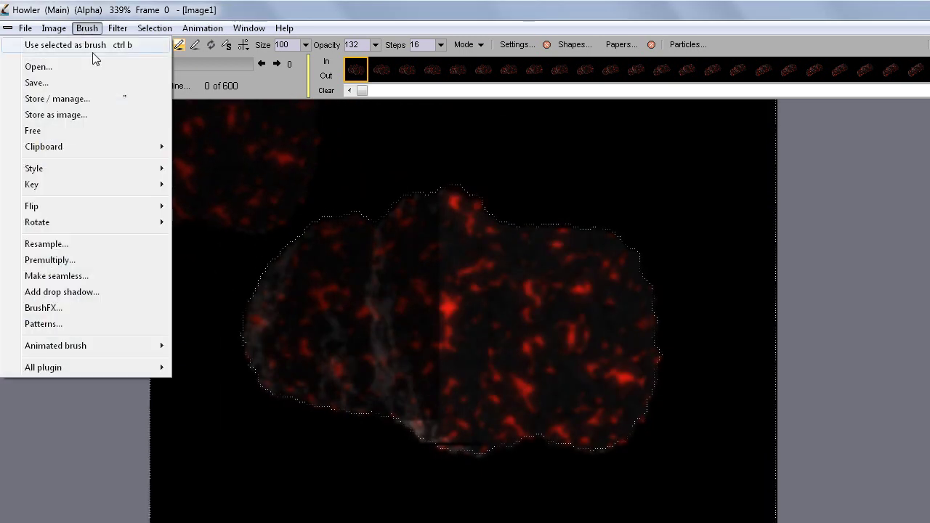
click(85, 100)
mouse_move(81, 48)
mouse_down()
mouse_move(168, 220)
mouse_move(90, 401)
mouse_move(137, 351)
mouse_move(127, 320)
mouse_move(114, 338)
mouse_up()
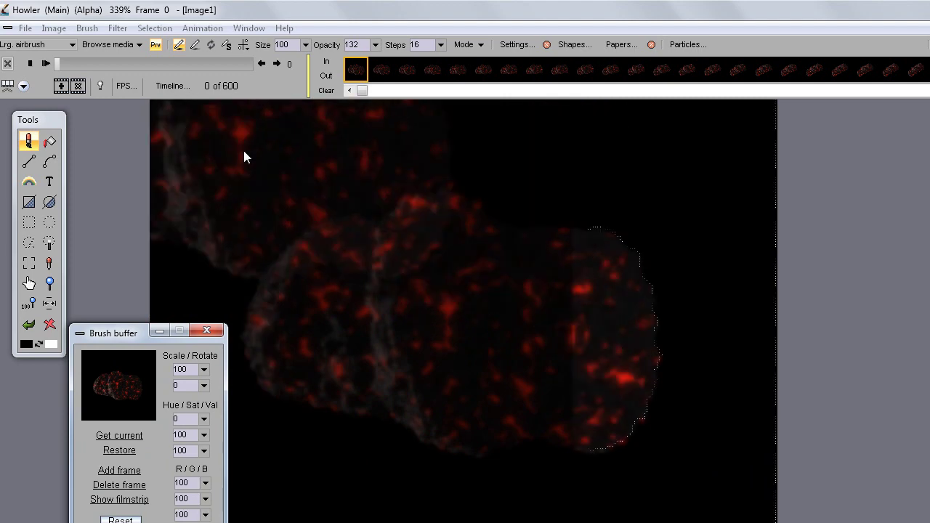
click(158, 29)
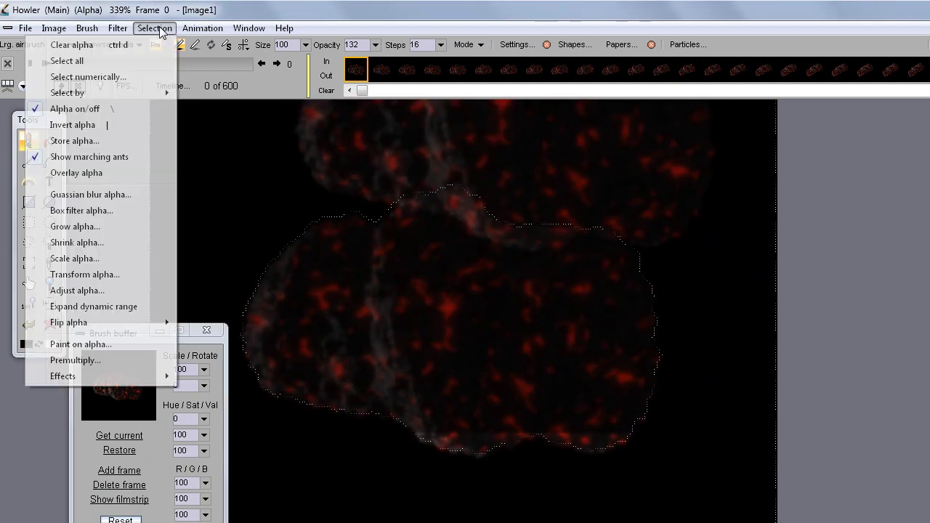
click(80, 45)
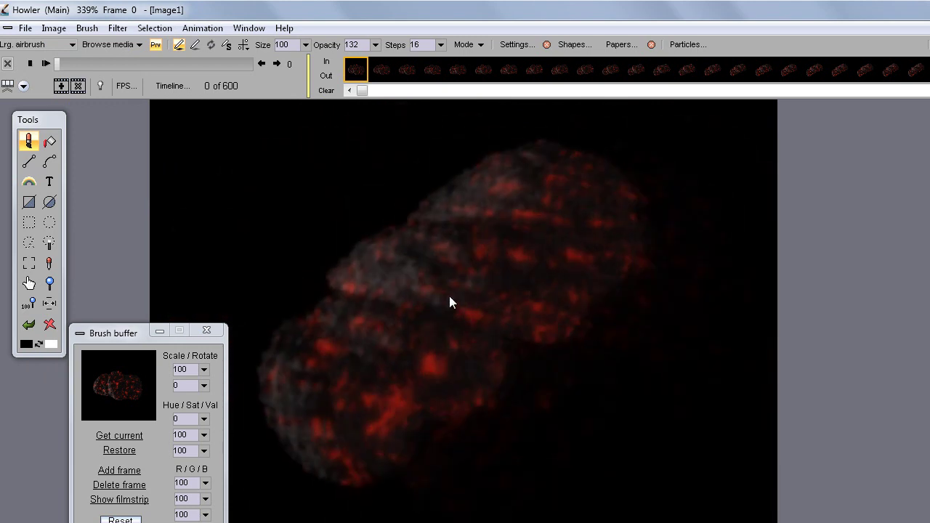
Set the brush steps to 11 and try a test stroke with the meteor brush.
click(440, 44)
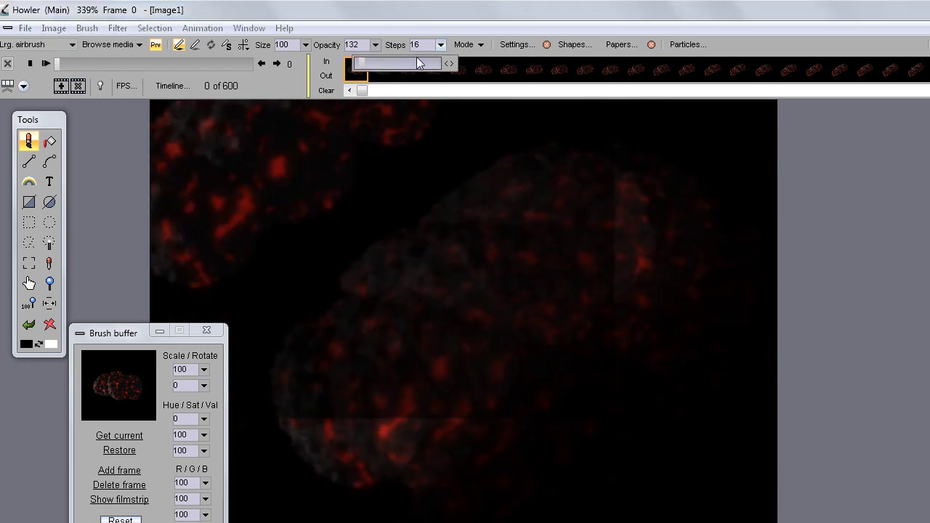
drag(367, 67, 362, 67)
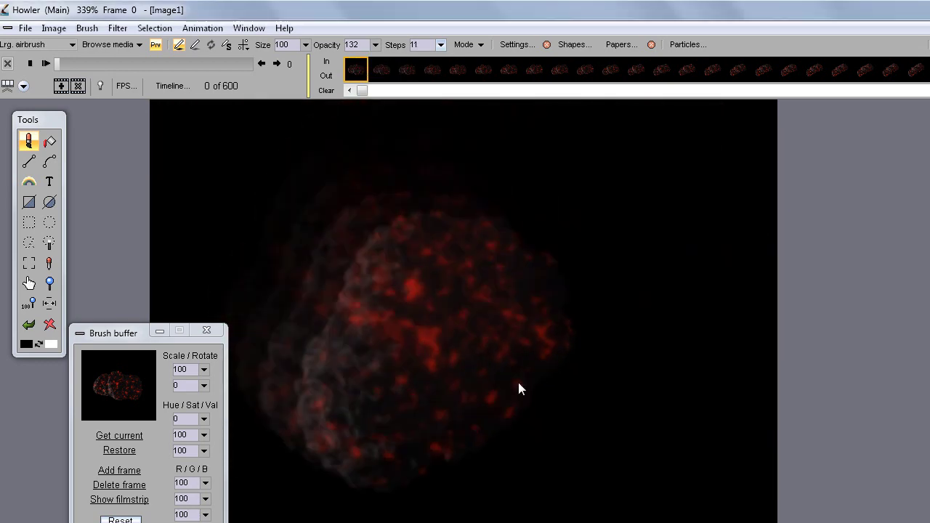
mouse_move(476, 298)
mouse_down()
mouse_move(557, 385)
mouse_move(498, 381)
mouse_up()
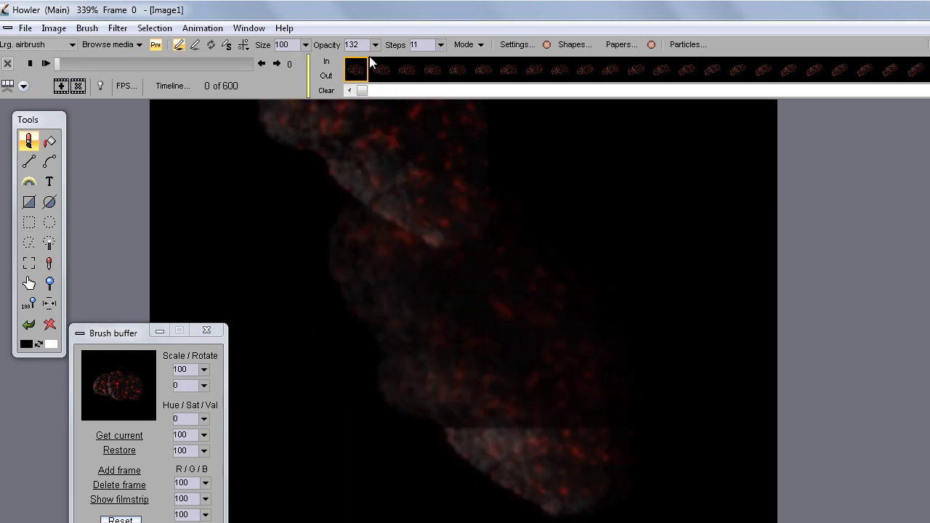
Raise the meteor brush's opacity to 255, reduce its steps to 2, and test it on the canvas.
click(375, 45)
mouse_move(371, 69)
mouse_down()
mouse_move(350, 69)
mouse_move(386, 69)
mouse_up()
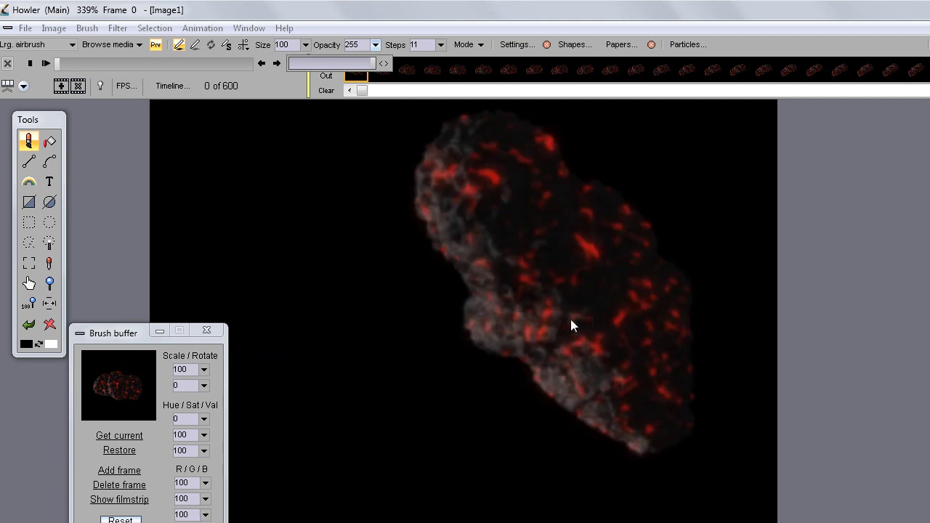
drag(483, 335, 311, 400)
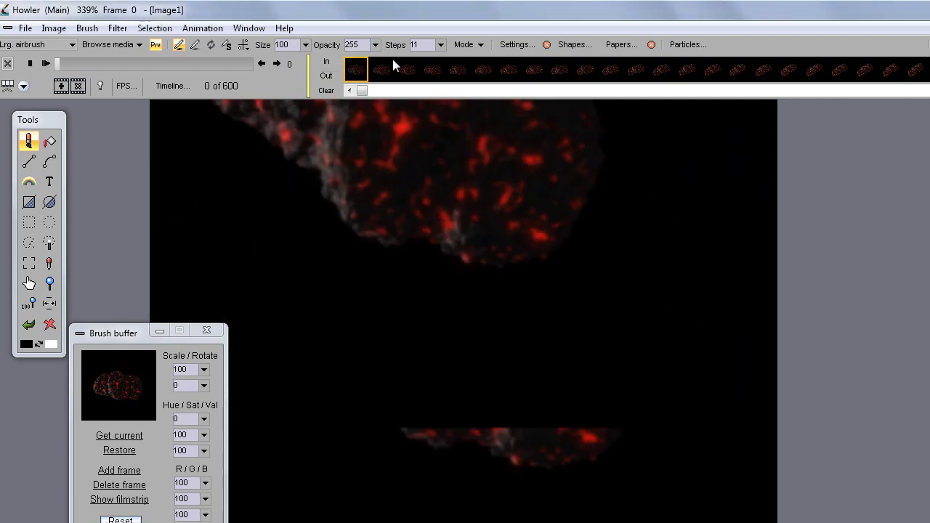
click(440, 45)
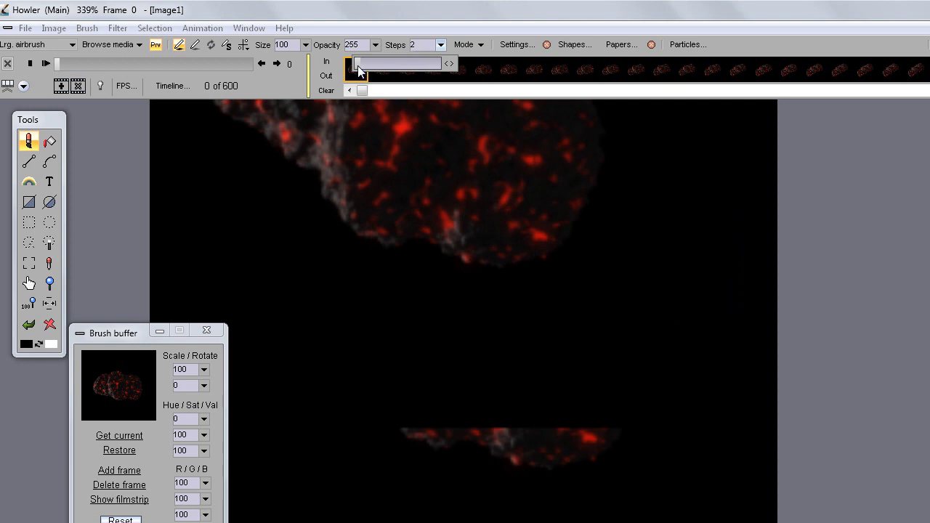
click(419, 224)
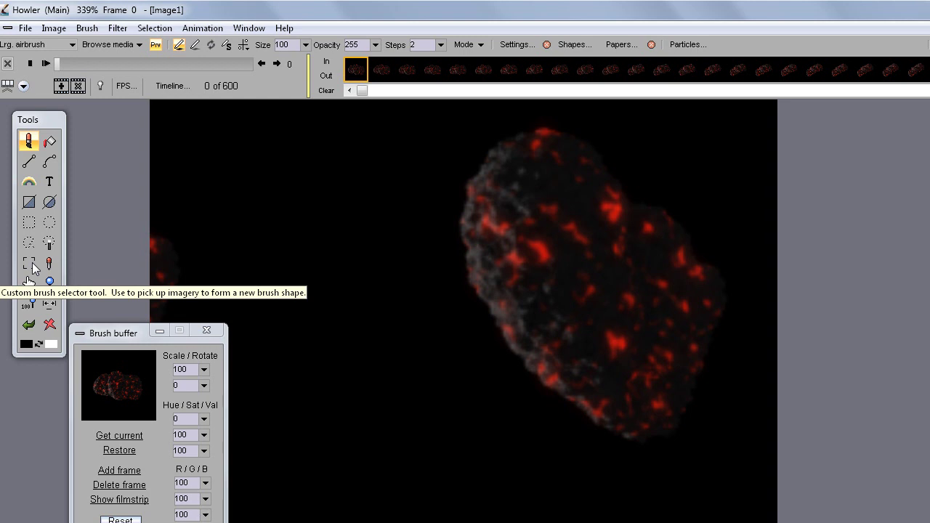
Open the brush selector key settings and sample the black background beside the meteor in the preview as the transparent secondary colour.
click(29, 264)
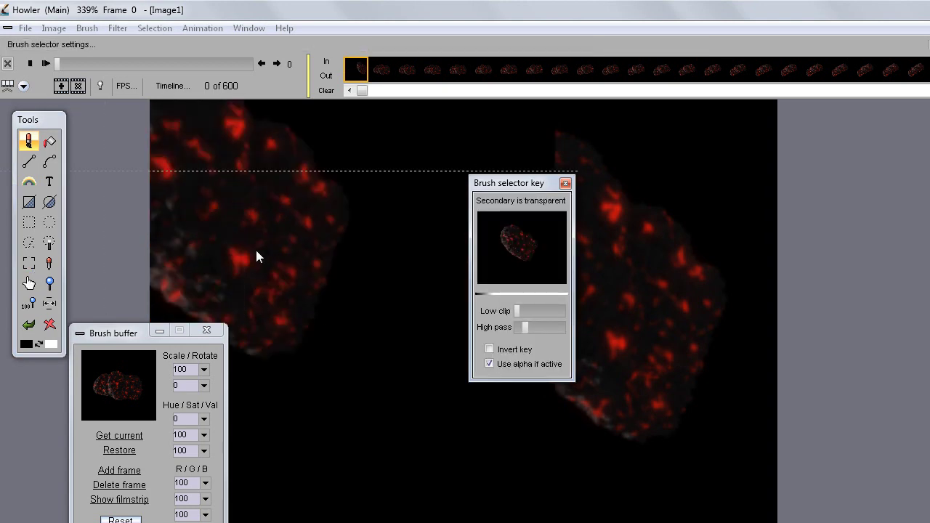
click(512, 240)
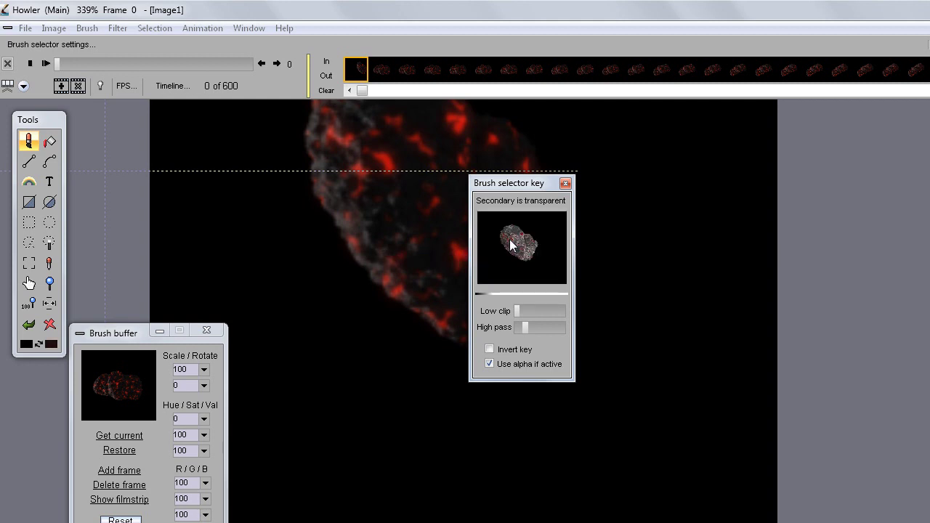
click(514, 243)
click(514, 243)
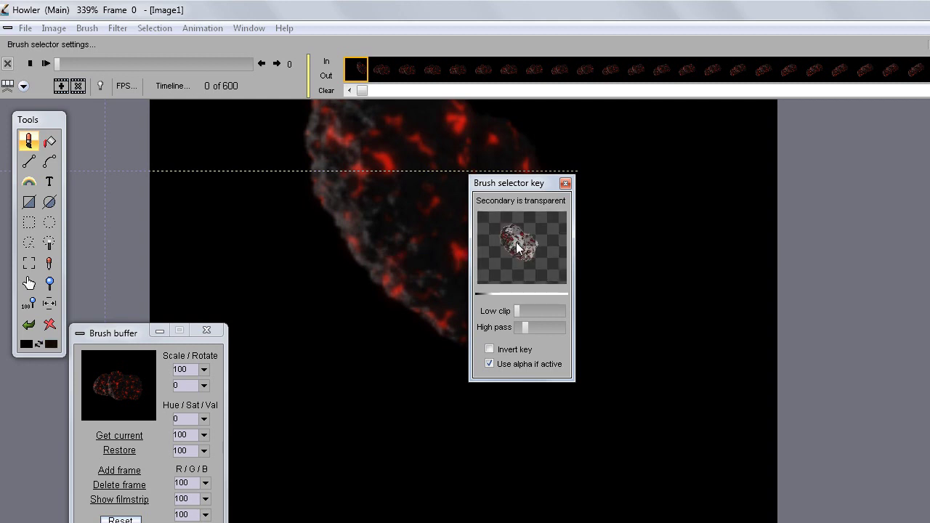
click(518, 242)
click(520, 242)
click(518, 240)
click(522, 240)
click(523, 241)
click(510, 253)
click(498, 263)
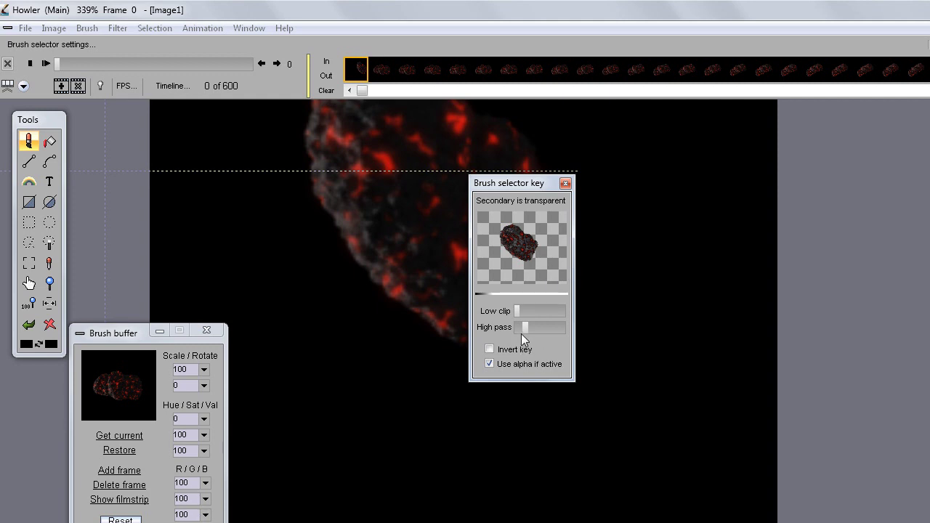
Lower the key's High pass to just above its minimum so the meteor stays solid against transparency, and paint with the brush.
drag(524, 329, 522, 330)
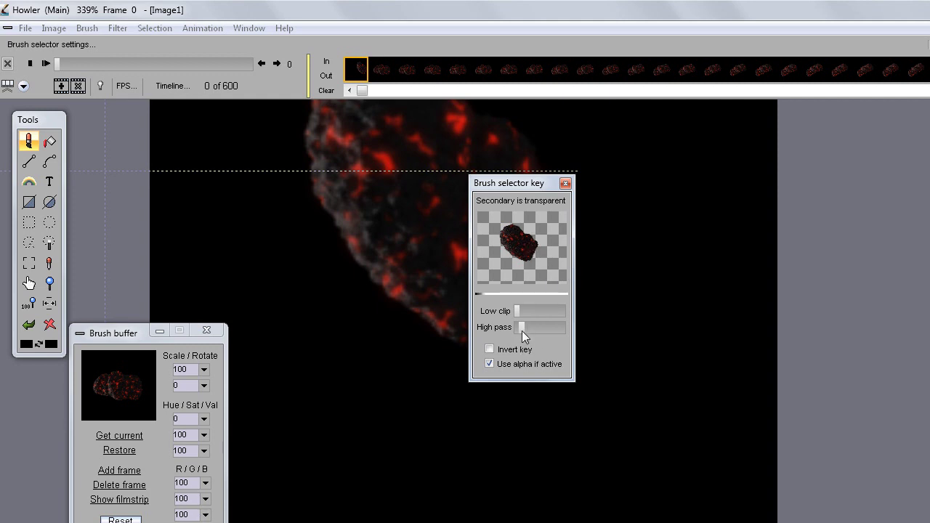
drag(521, 327, 554, 328)
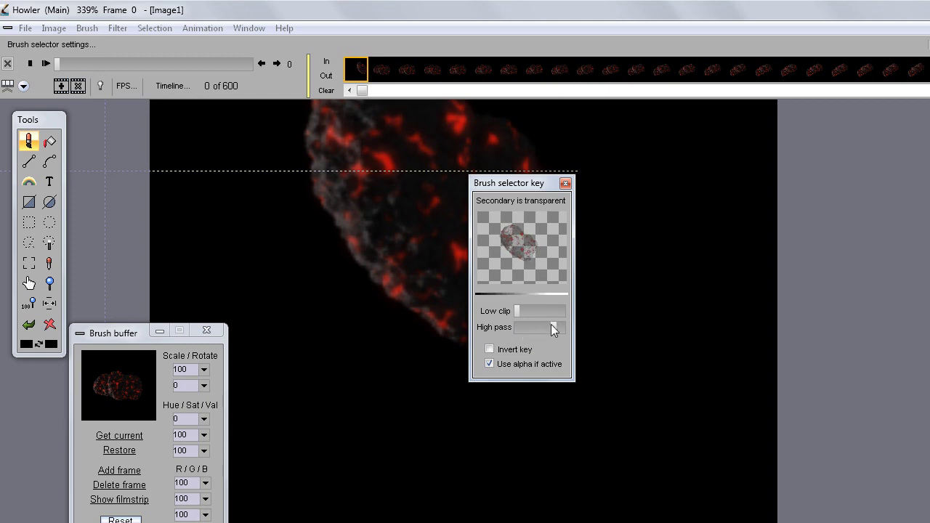
drag(552, 326, 524, 333)
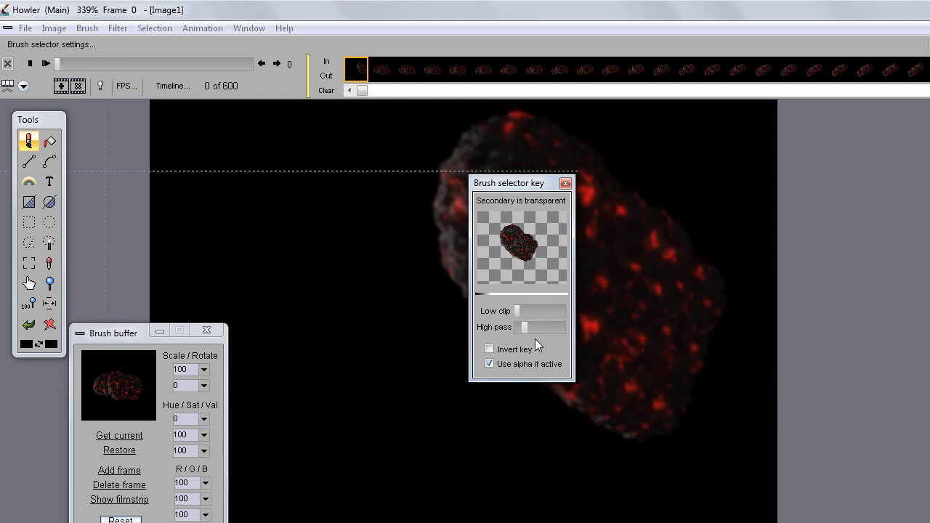
click(522, 328)
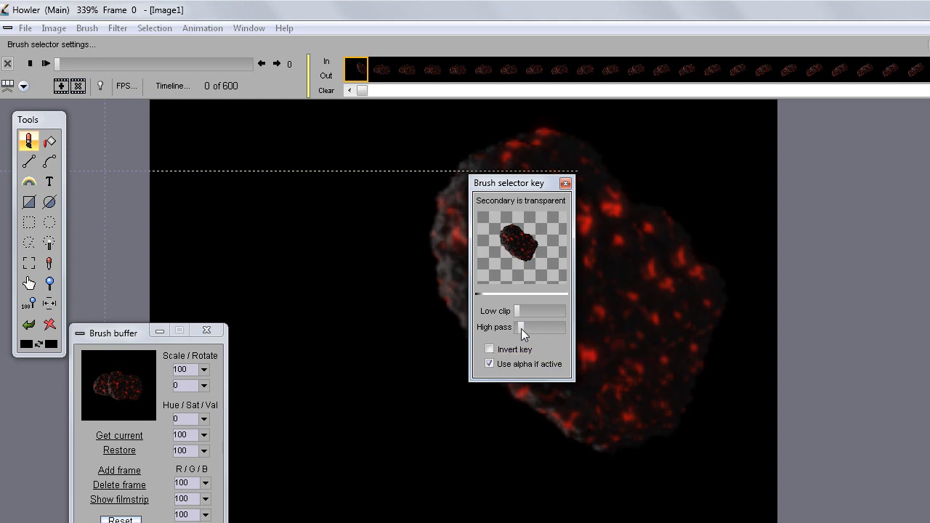
drag(521, 330, 506, 328)
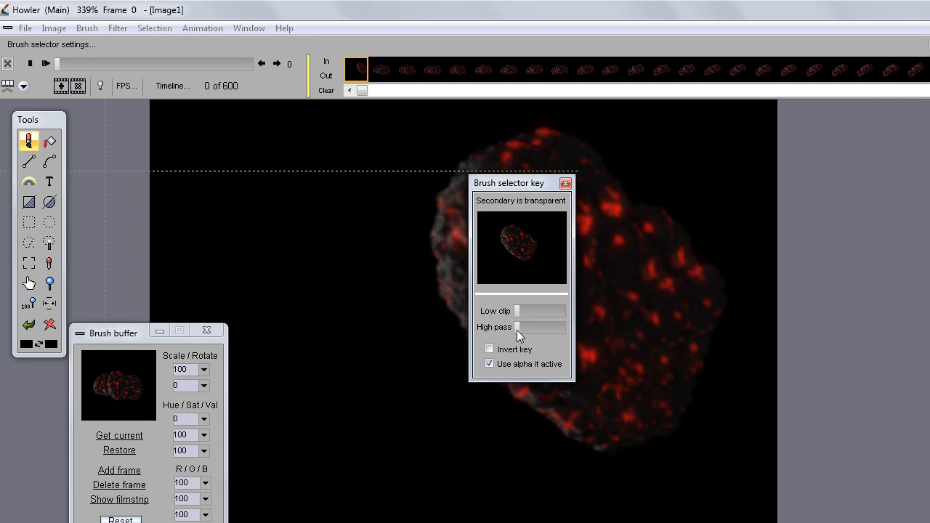
drag(516, 330, 518, 330)
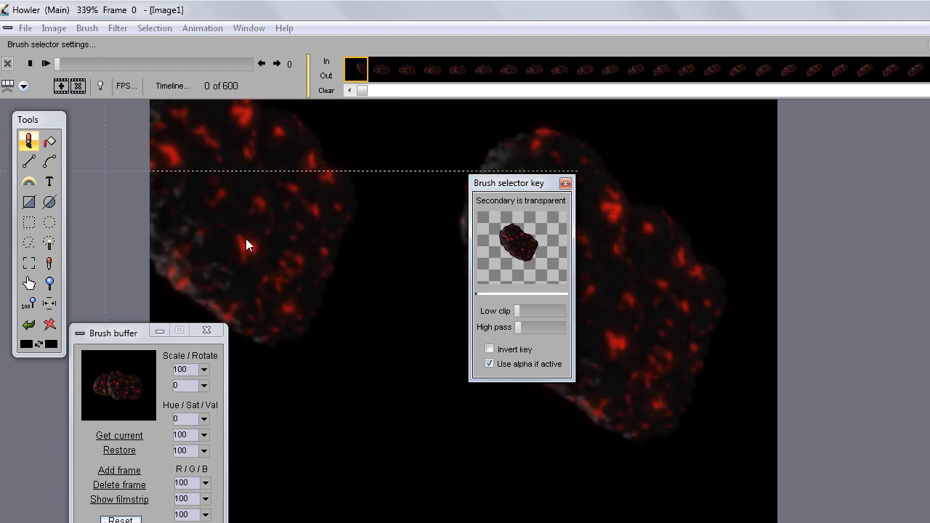
mouse_move(357, 364)
mouse_down()
mouse_move(609, 262)
mouse_move(407, 339)
mouse_move(452, 218)
mouse_move(504, 407)
mouse_move(501, 338)
mouse_move(309, 271)
mouse_move(405, 406)
mouse_move(574, 367)
mouse_move(351, 305)
mouse_move(353, 367)
mouse_move(594, 389)
mouse_move(411, 327)
mouse_move(395, 390)
mouse_move(267, 143)
mouse_up()
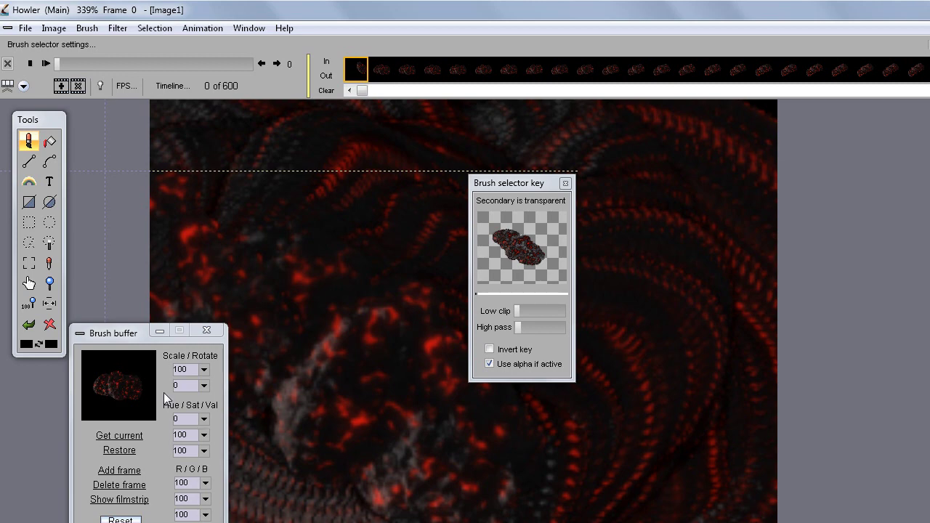
Store the keyed meteor brush in a new brush buffer window, close the old buffer, and move the new one clear of the tools.
click(88, 27)
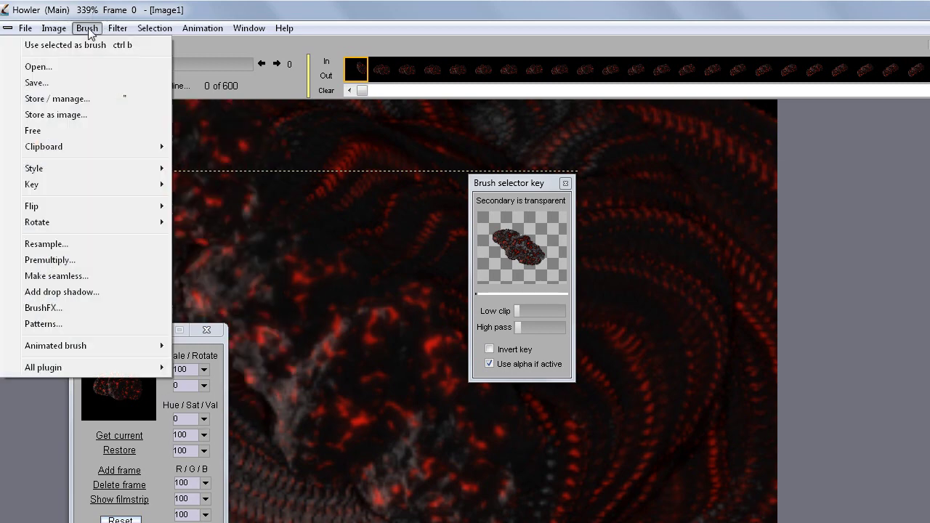
click(85, 98)
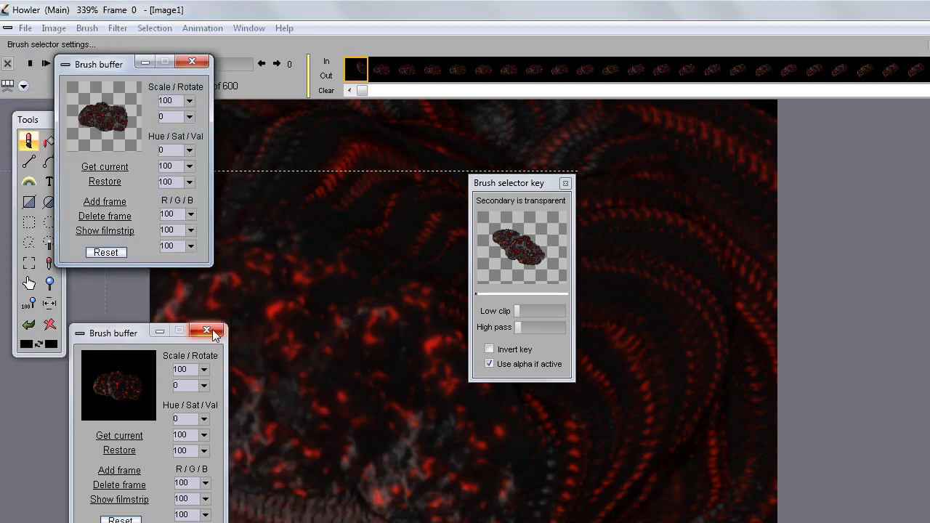
click(207, 330)
drag(119, 69, 158, 231)
click(87, 29)
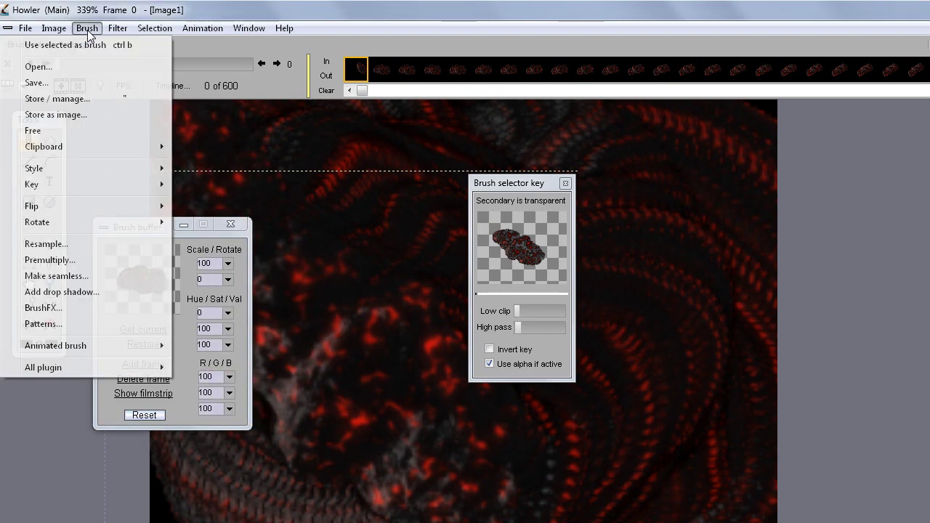
mouse_move(93, 354)
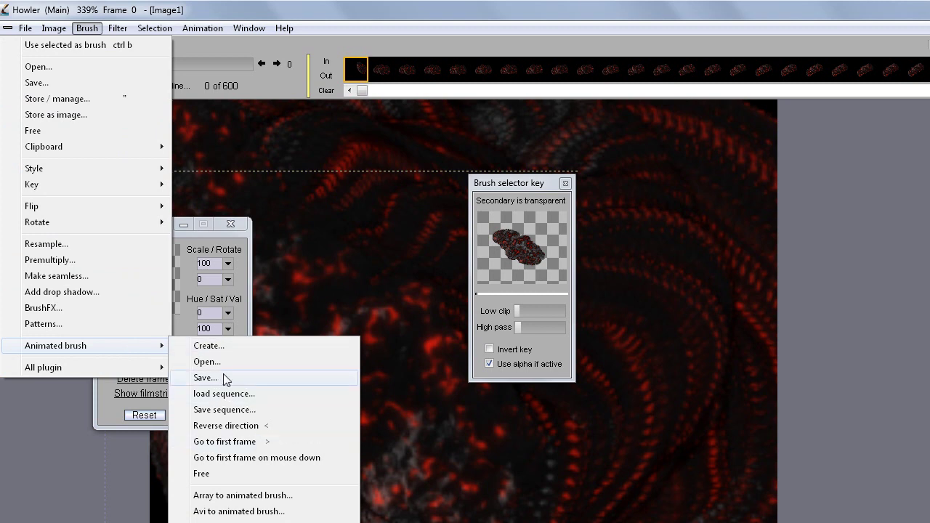
click(194, 17)
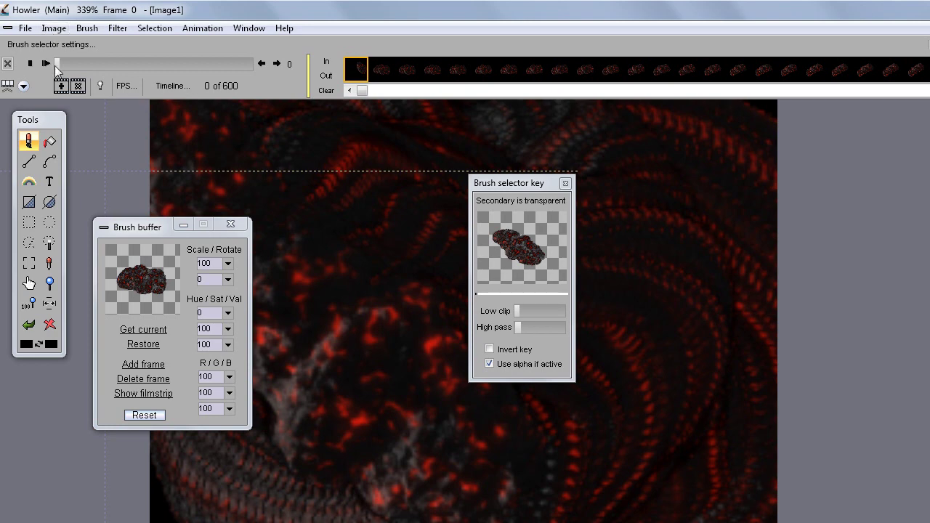
Return to the paint brush and look through the Fractal, Gouache, Oils and Pencil presets in the brush media browser.
click(28, 143)
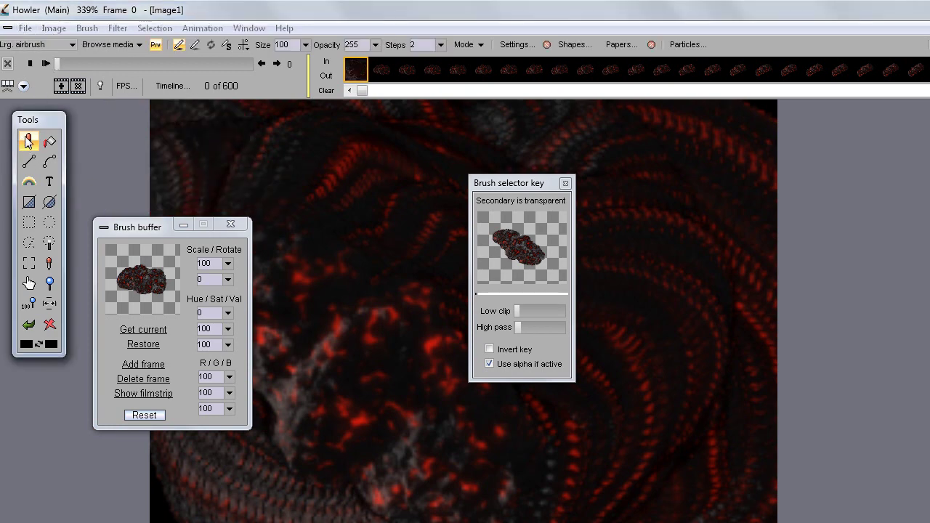
click(124, 43)
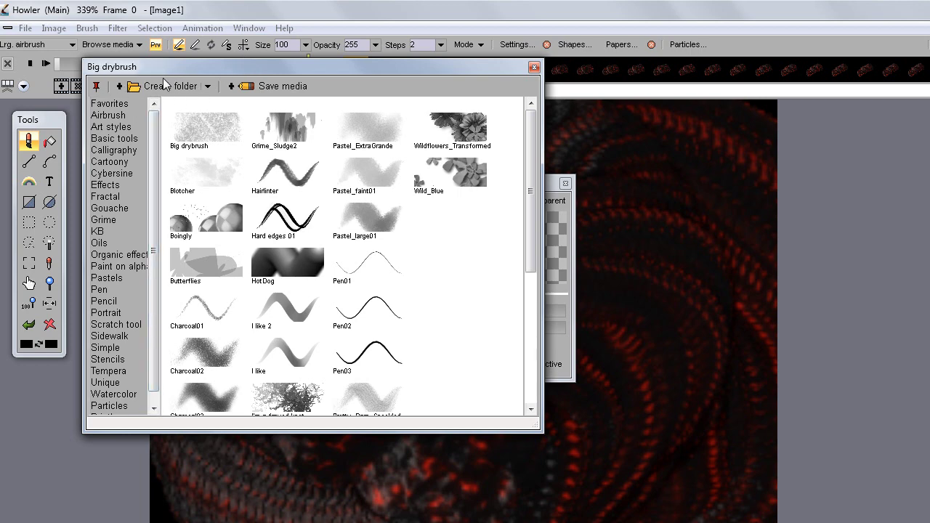
mouse_move(148, 71)
mouse_down()
mouse_move(497, 175)
mouse_move(356, 146)
mouse_up()
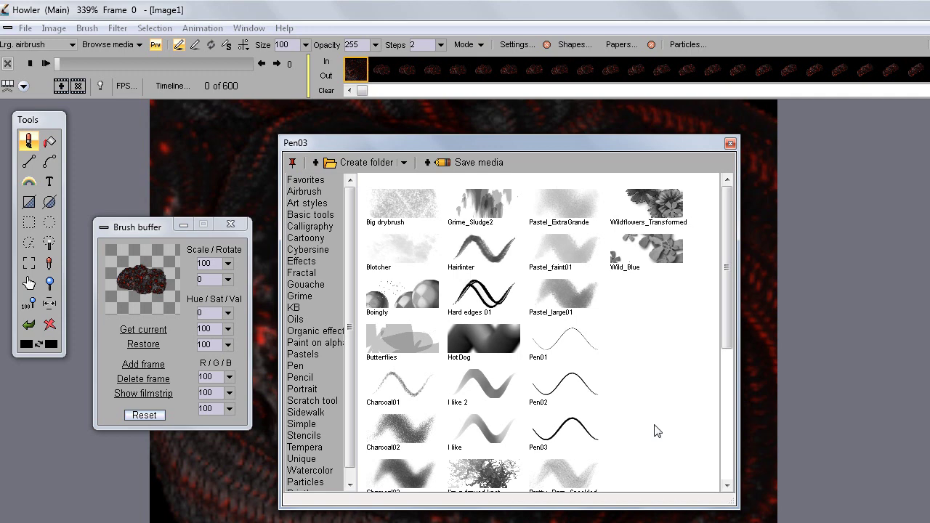
mouse_move(726, 267)
mouse_down()
mouse_move(749, 360)
mouse_move(405, 297)
mouse_up()
click(295, 276)
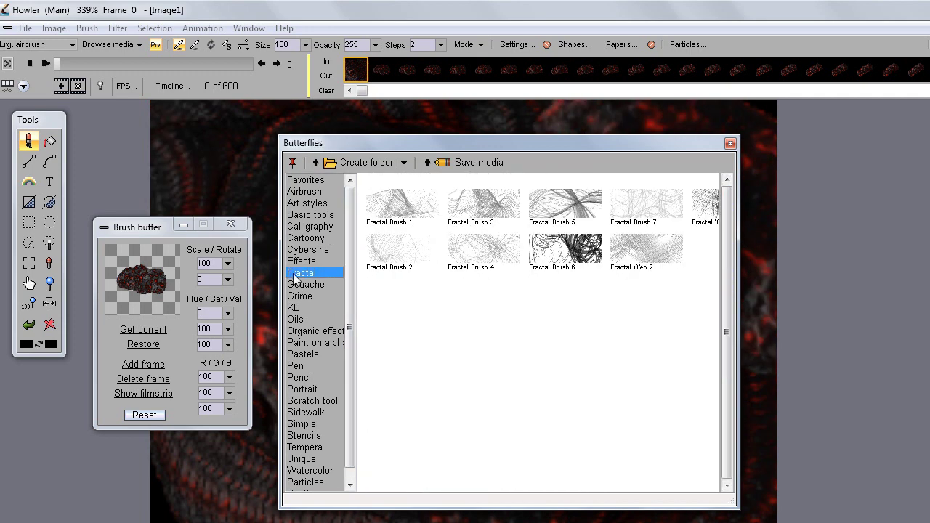
click(301, 287)
click(298, 320)
click(322, 379)
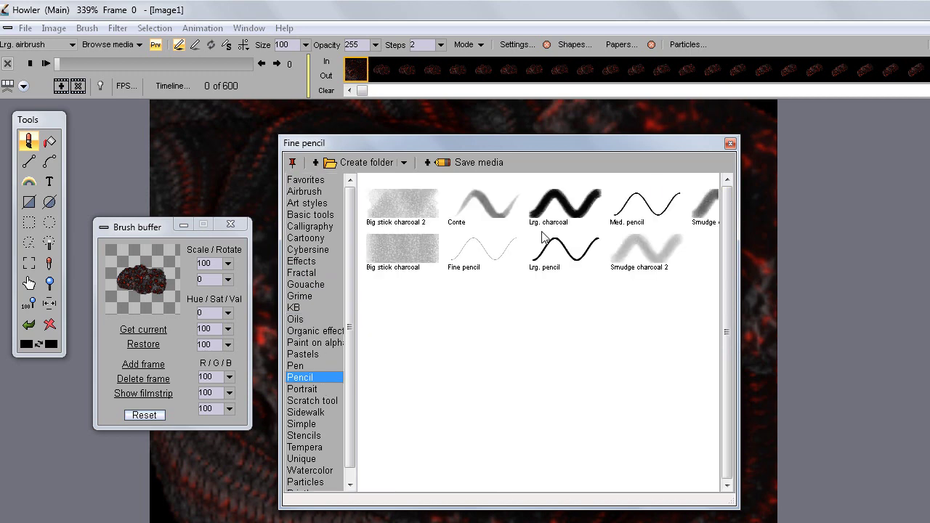
click(731, 142)
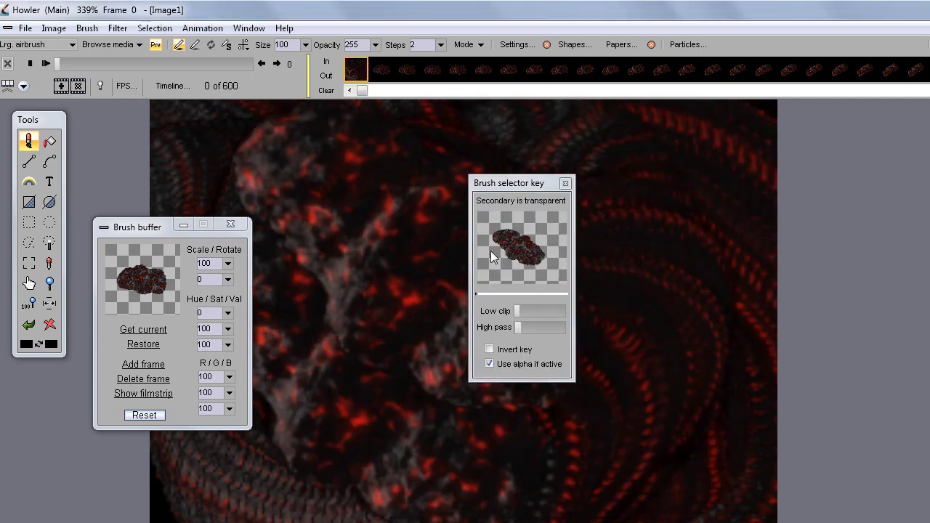
Close the brush selector key settings and enable horizontal mirroring for painting with the meteor brush.
click(565, 184)
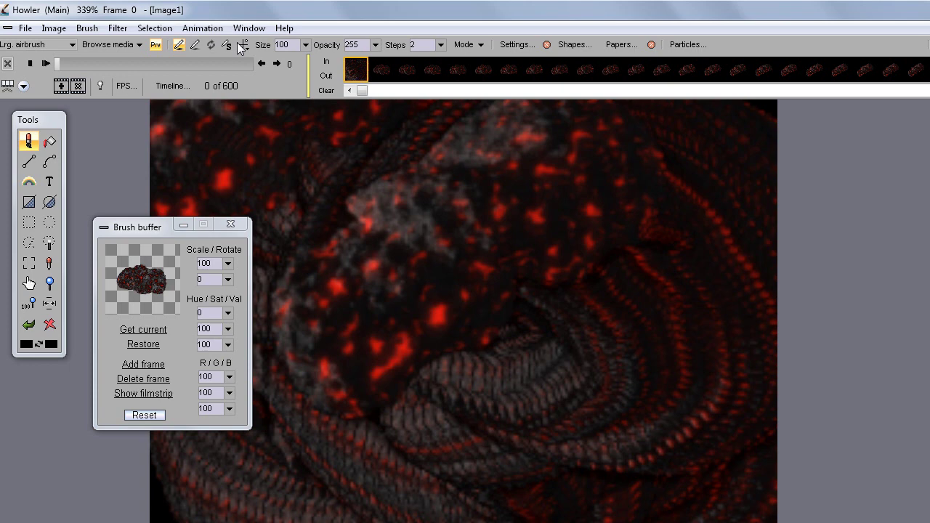
click(244, 46)
click(286, 144)
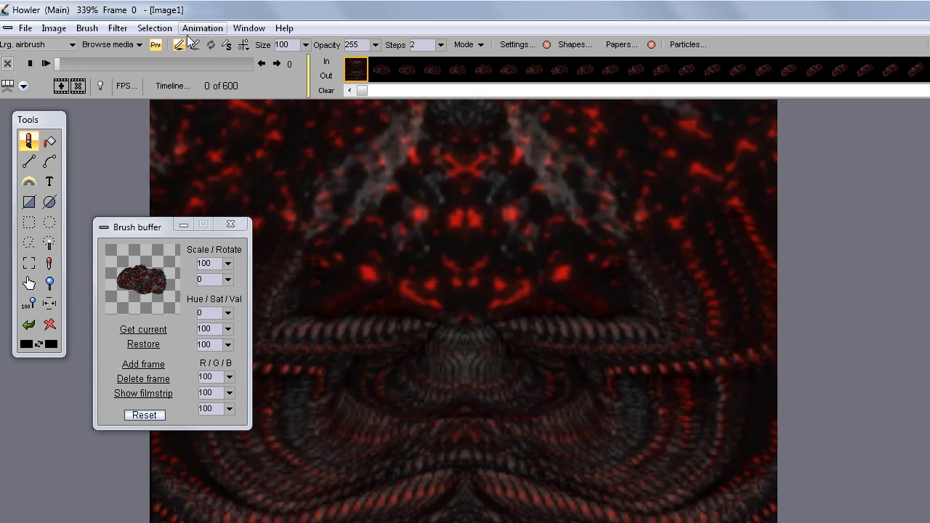
Enable vertical mirroring for the meteor brush and allow the firewall's outbound communication request.
click(246, 46)
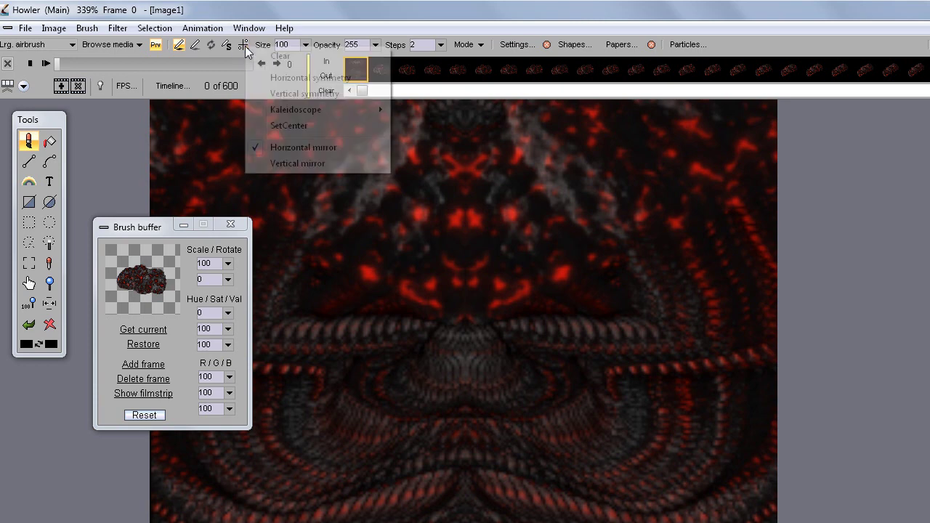
click(311, 164)
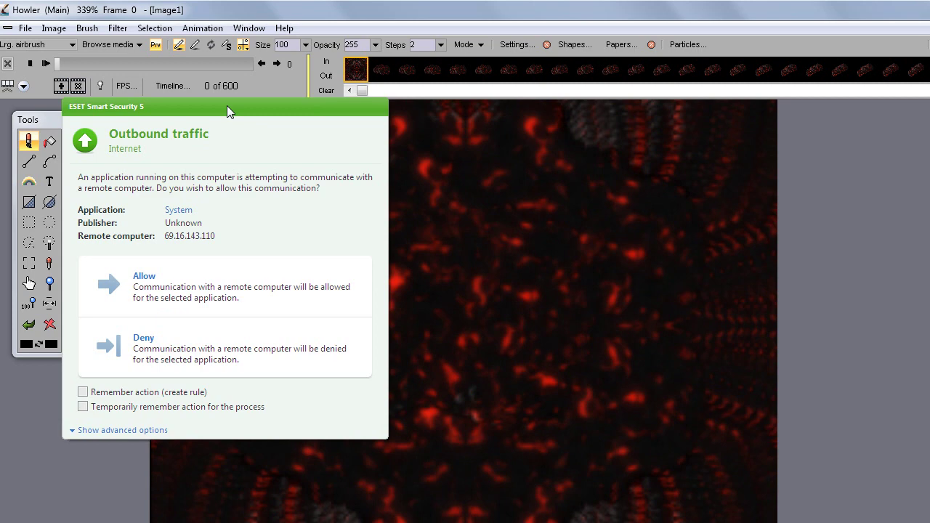
click(136, 290)
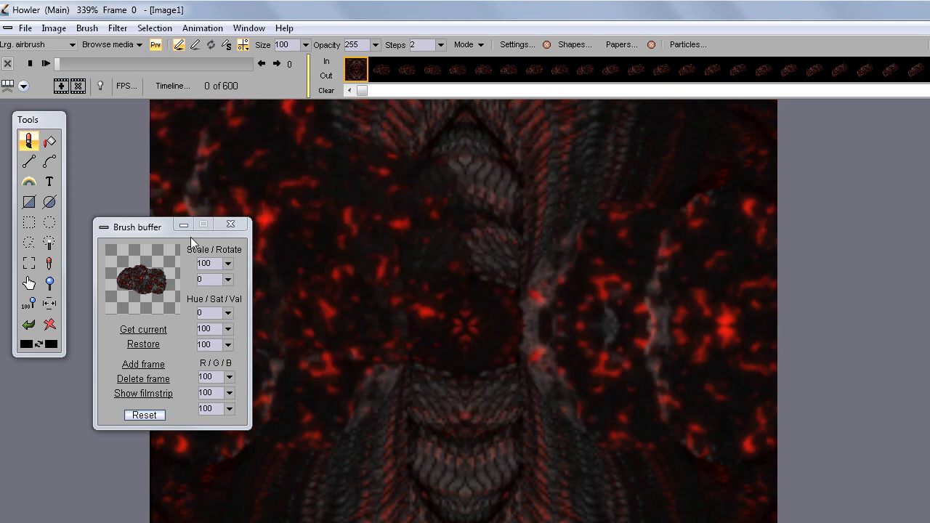
Turn off the meteor brush's mirroring.
click(246, 47)
click(241, 45)
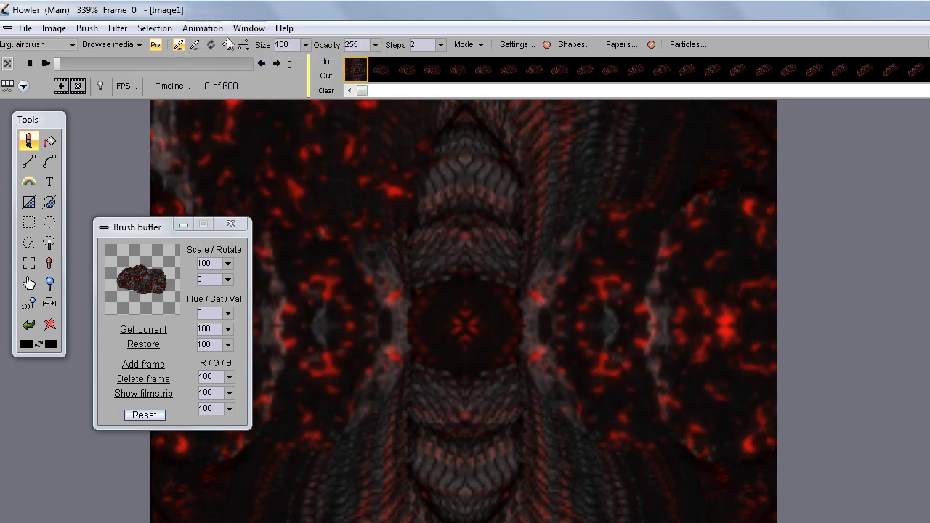
Load the 4.dwa animation from the spinningGlobe folder in place of the current one and play it briefly.
click(204, 29)
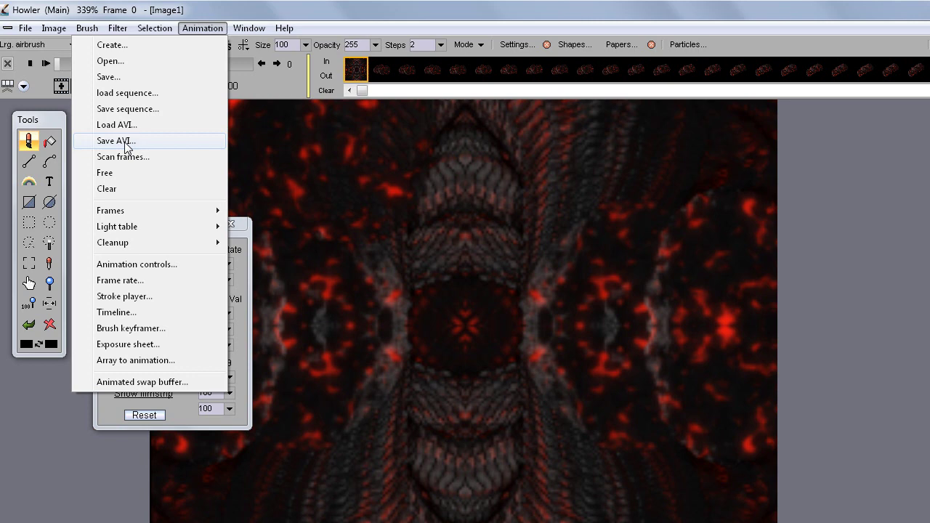
click(124, 61)
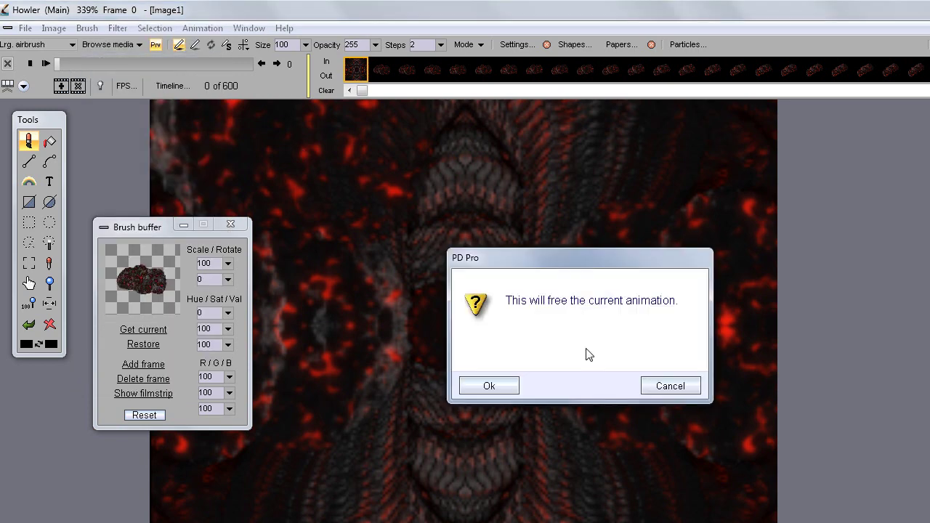
click(503, 387)
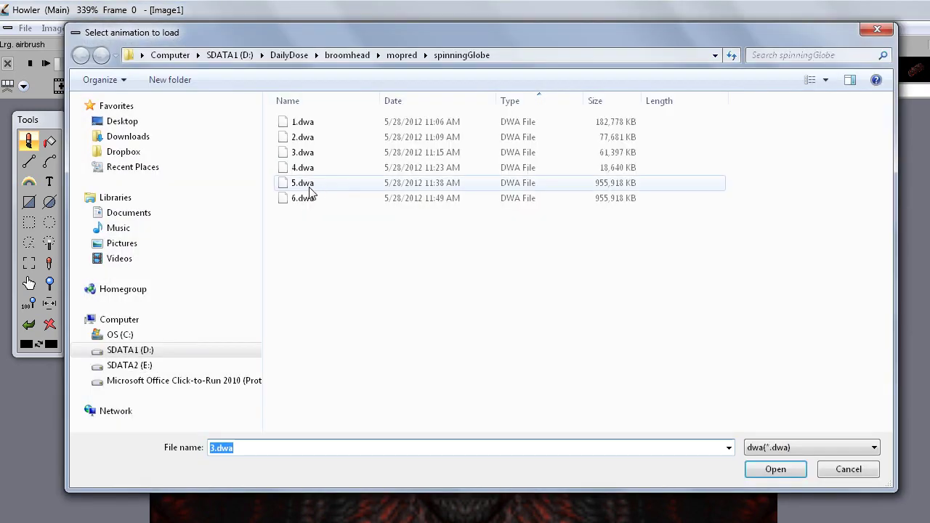
click(301, 170)
click(772, 470)
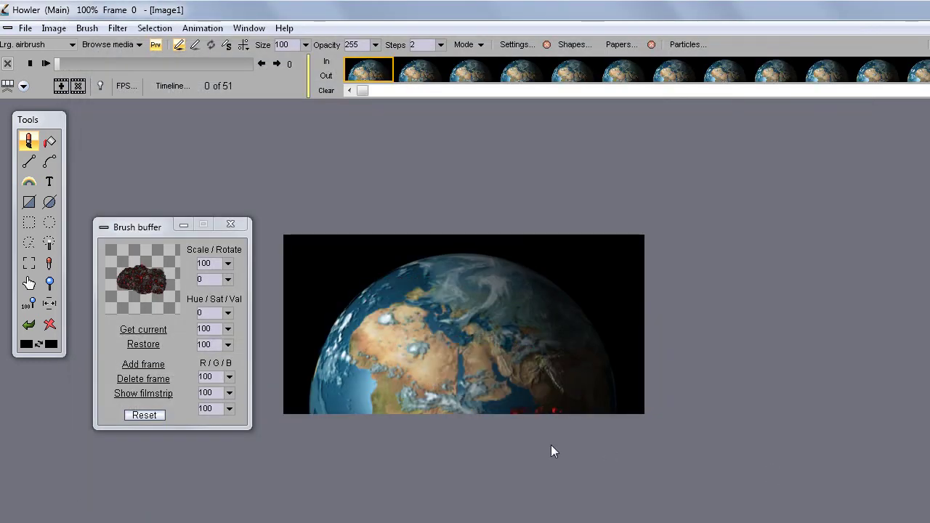
scroll(509, 400, up, 2)
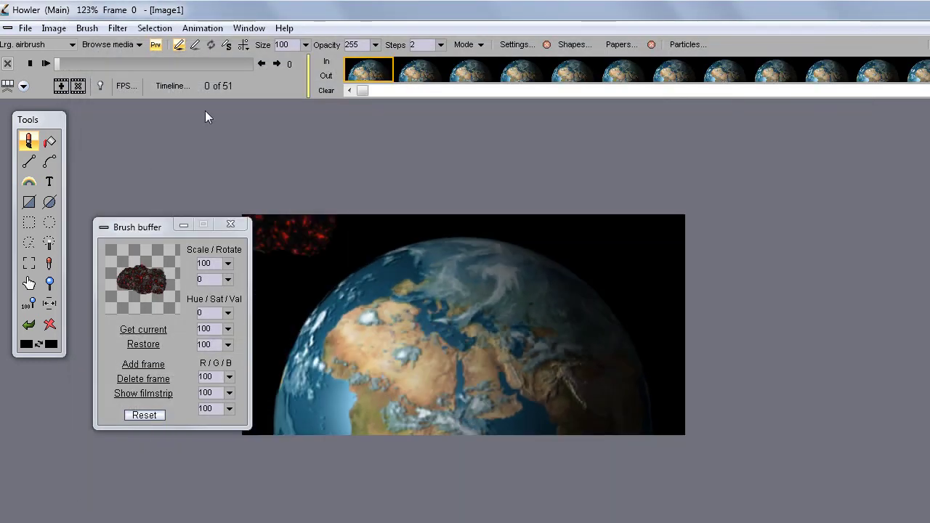
click(47, 64)
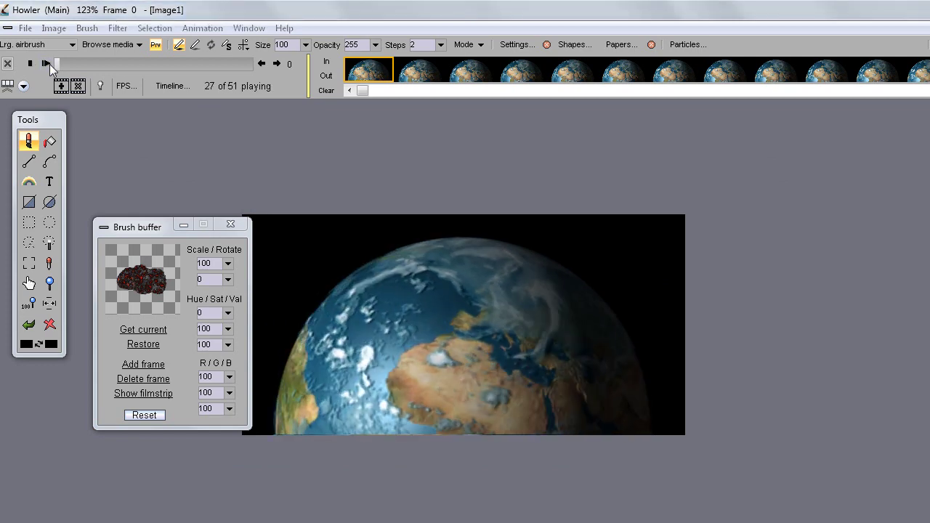
click(30, 64)
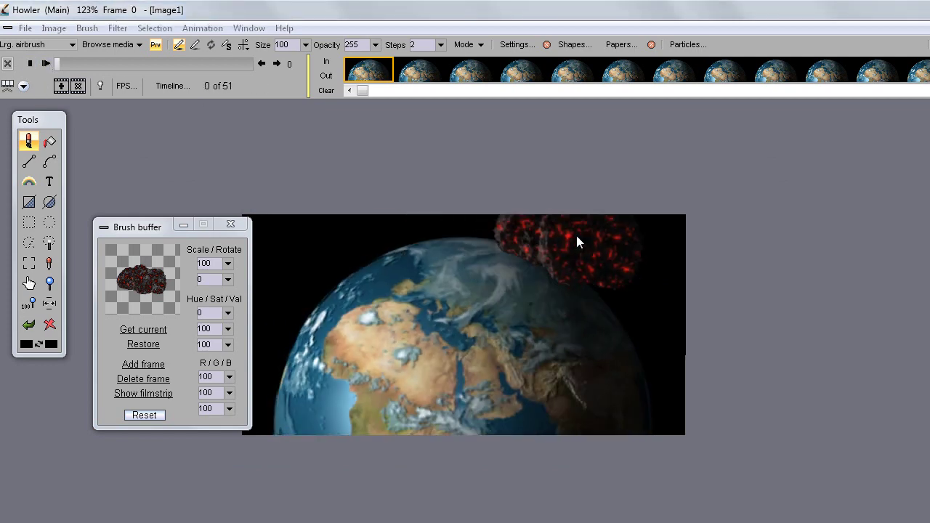
Try meteor brush strokes over the first Earth frame and undo them, moving the Brush buffer window clear of the image.
mouse_move(624, 210)
mouse_down()
mouse_move(479, 378)
mouse_move(501, 339)
mouse_move(332, 310)
mouse_move(531, 392)
mouse_move(389, 384)
mouse_move(329, 314)
mouse_move(417, 328)
mouse_up()
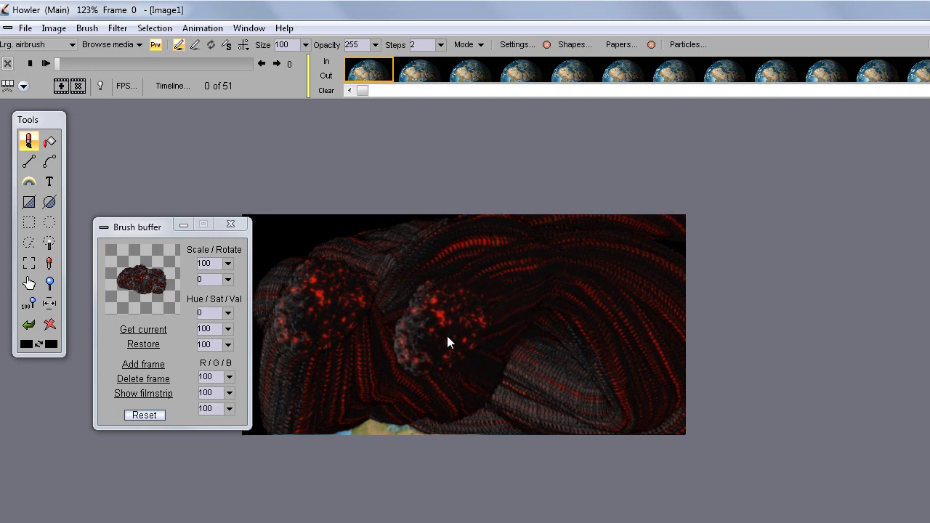
key(ctrl+z)
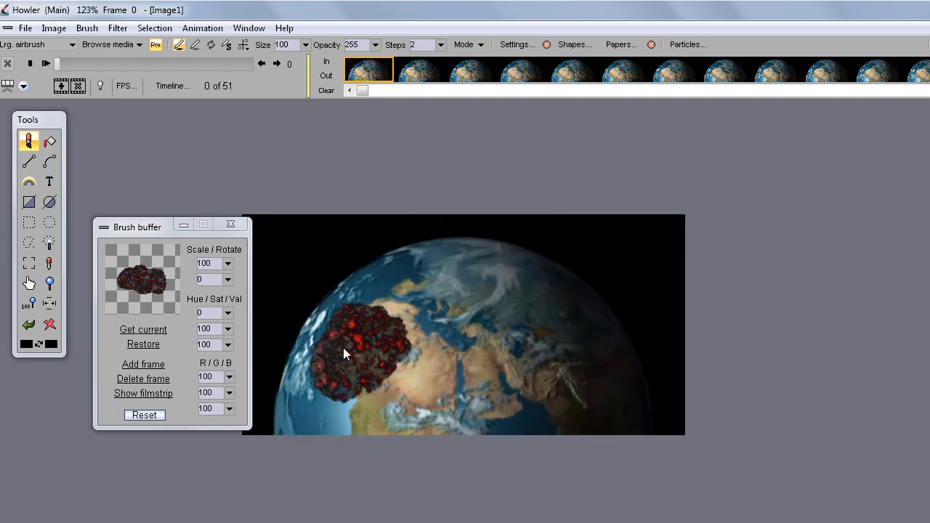
drag(149, 231, 85, 315)
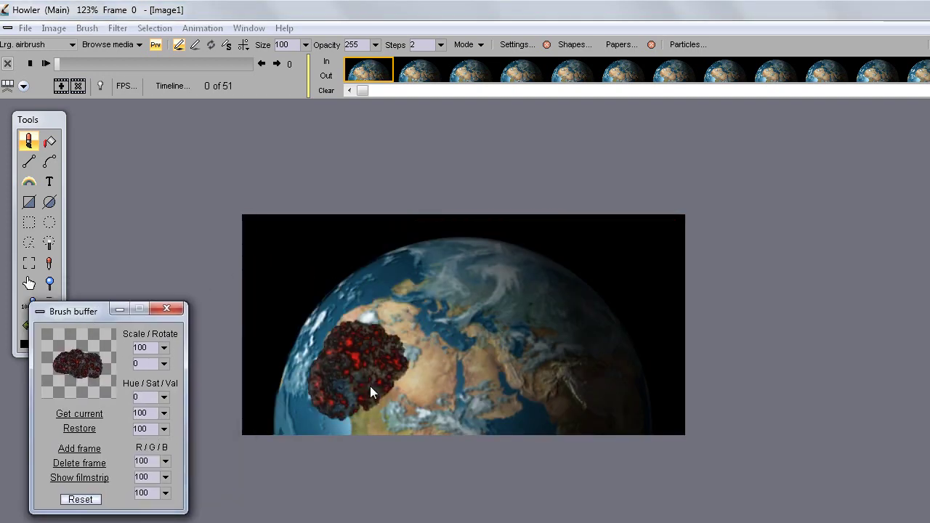
mouse_move(342, 402)
mouse_down()
mouse_move(397, 328)
mouse_move(427, 338)
mouse_move(415, 334)
mouse_up()
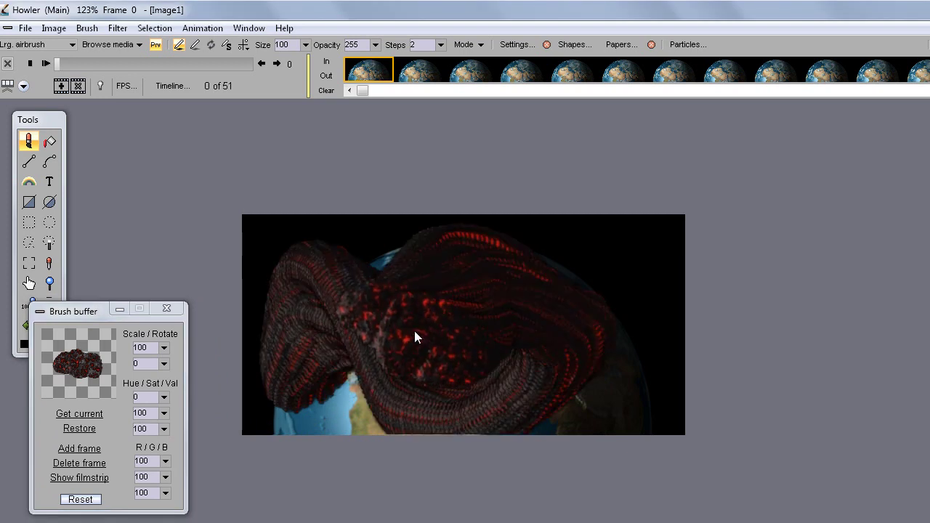
key(ctrl+z)
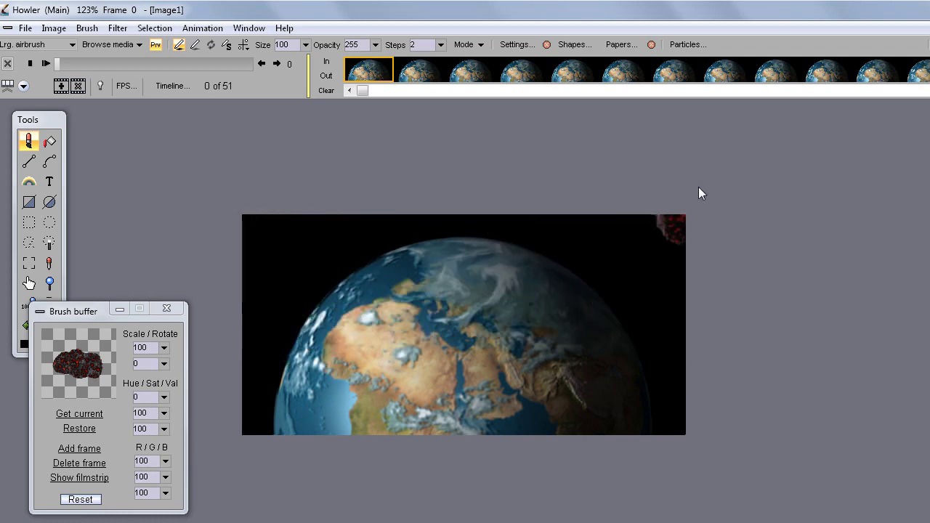
Paint several meteors flying across the Earth over successive frames of 4.dwa, undoing the single-frame stroke, and play the animation.
key(space)
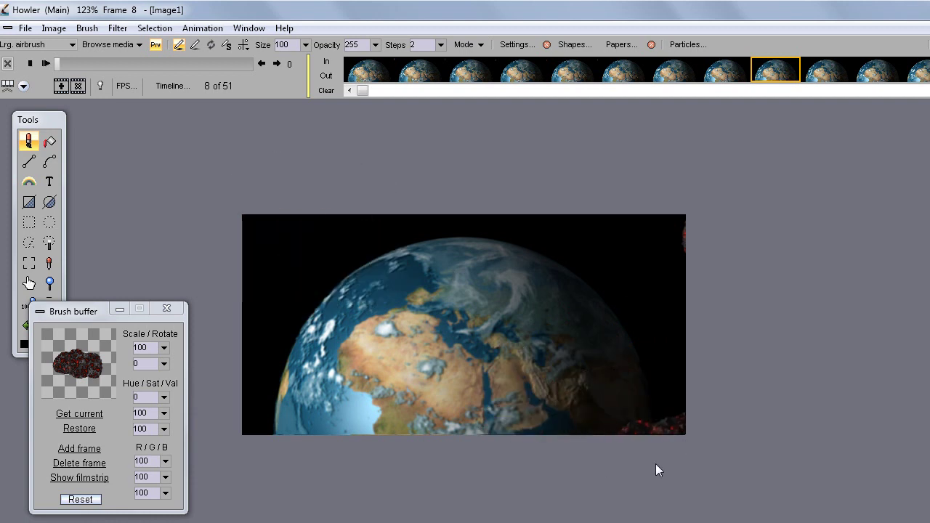
drag(571, 405, 308, 178)
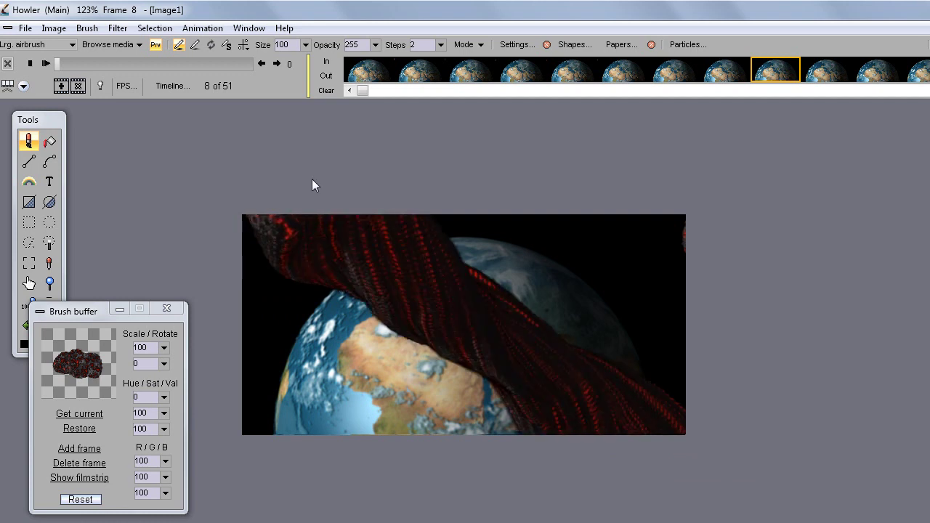
key(ctrl+z)
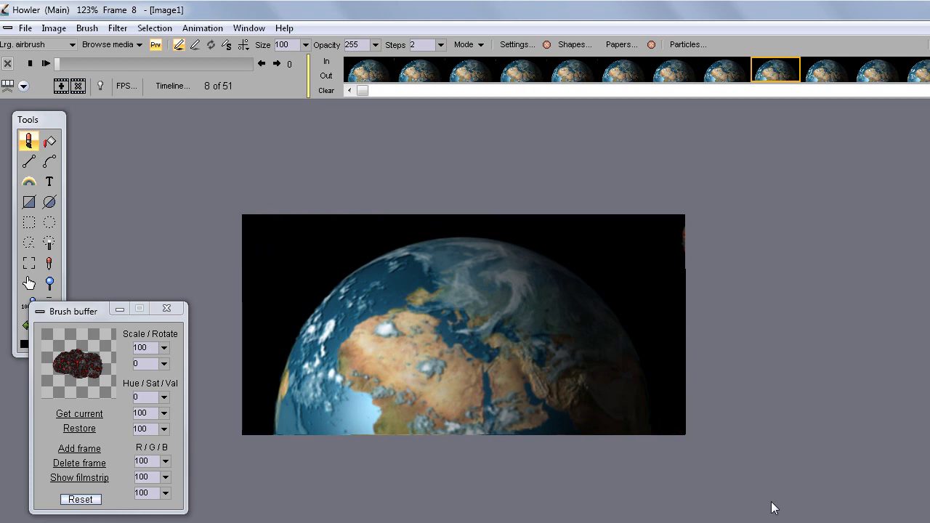
mouse_move(772, 511)
mouse_down()
mouse_move(735, 473)
mouse_move(483, 328)
mouse_move(386, 249)
mouse_up()
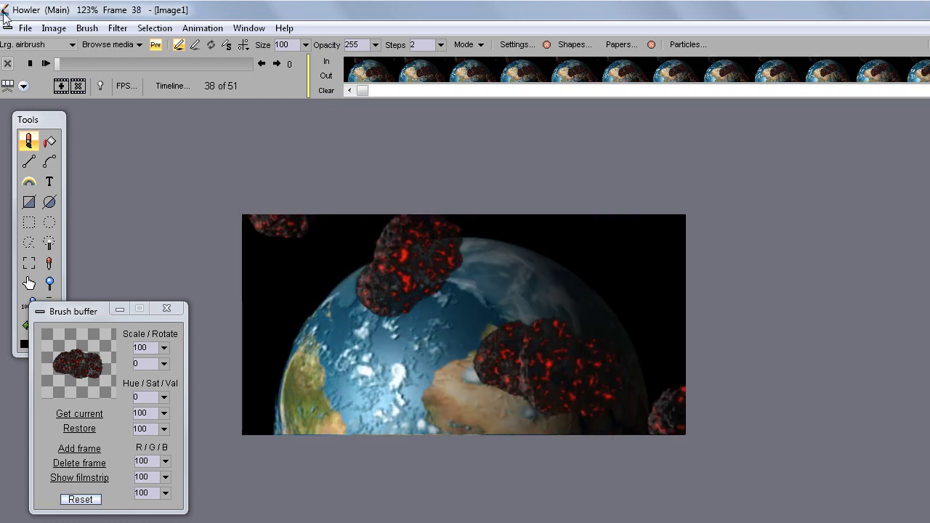
click(46, 63)
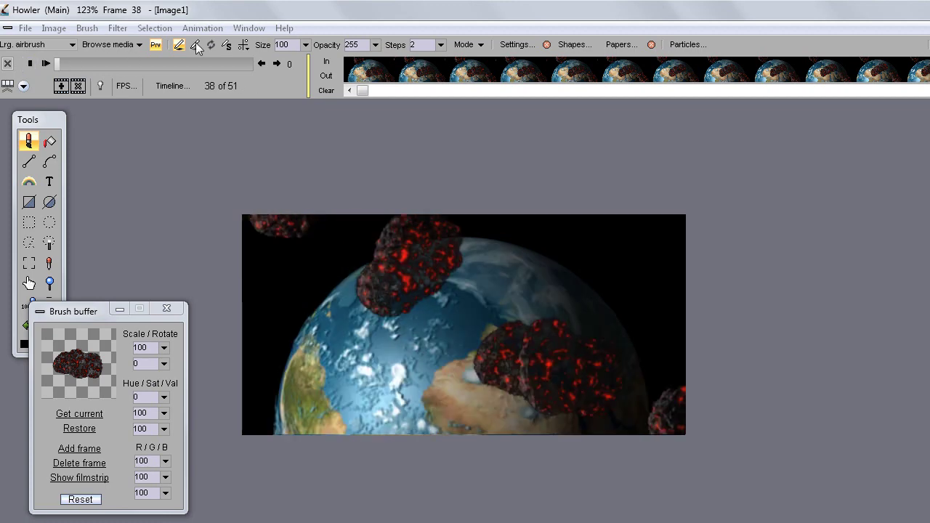
Load the 2.dwa animation from the spinningGlobe folder, freeing the current animation.
click(213, 28)
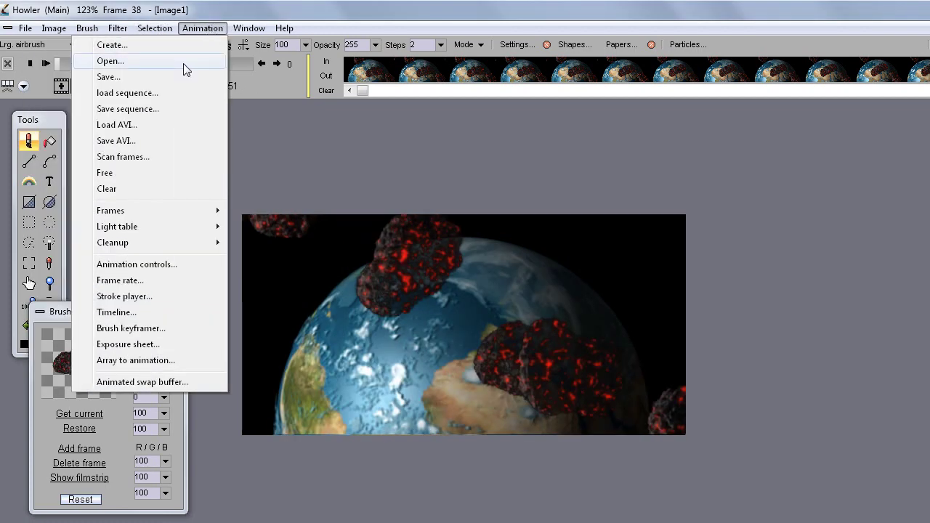
click(142, 62)
click(514, 386)
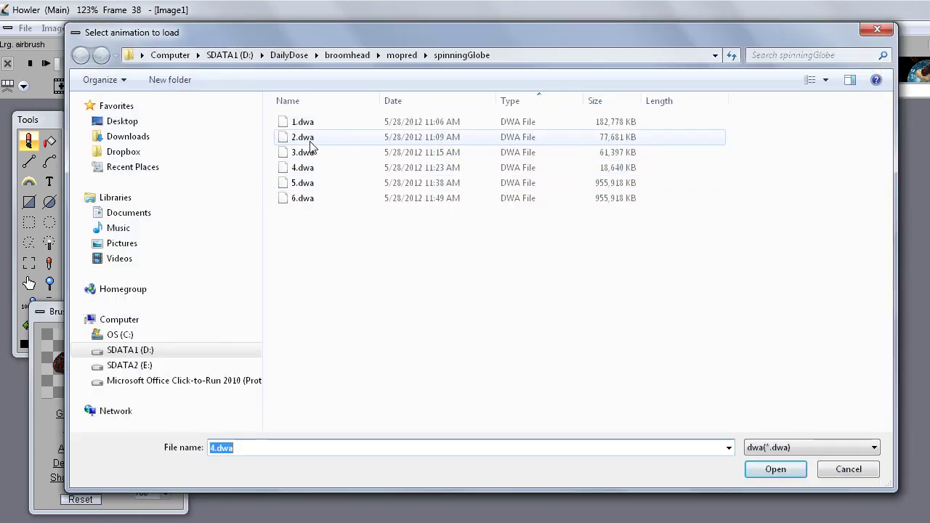
click(303, 137)
click(775, 469)
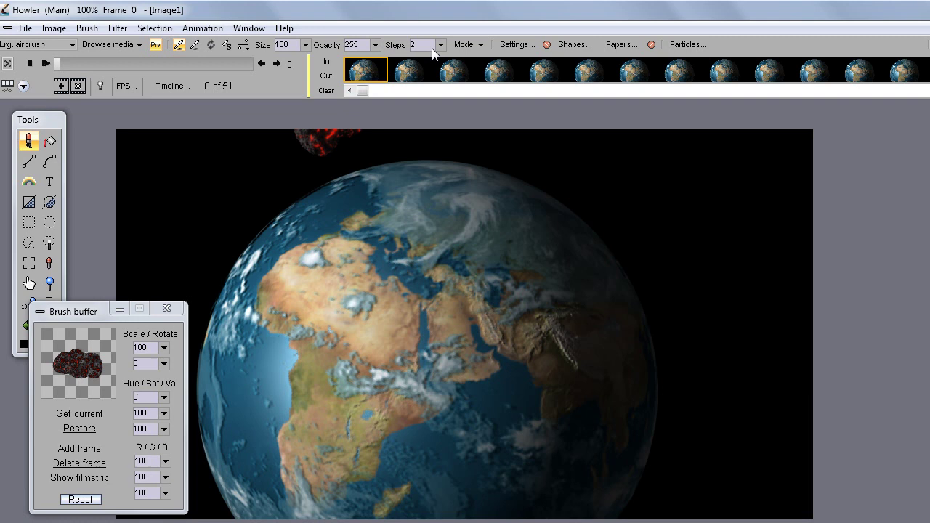
Set the brush steps to 13 and try a meteor stroke across the Earth on the first frame.
click(441, 45)
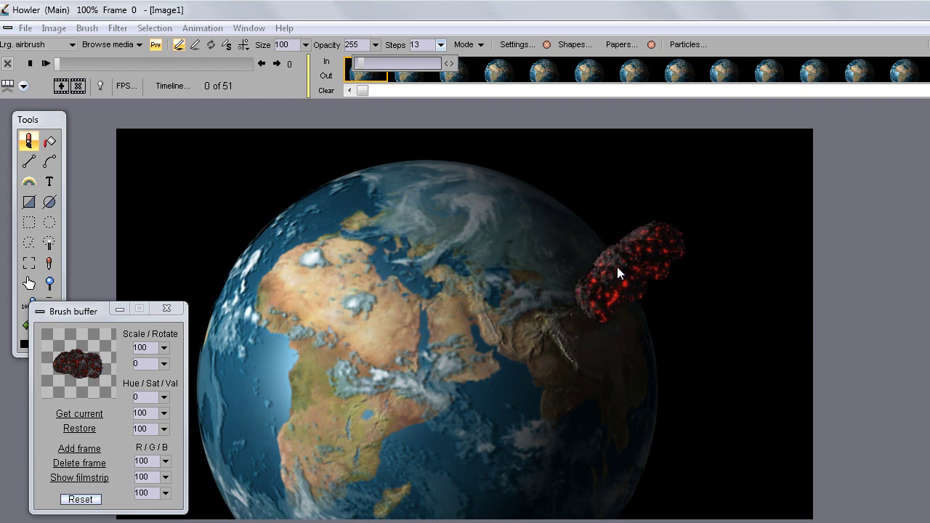
mouse_move(872, 290)
mouse_down()
mouse_move(514, 280)
mouse_move(169, 229)
mouse_up()
mouse_move(842, 250)
mouse_down()
mouse_move(695, 314)
mouse_move(293, 292)
mouse_move(822, 359)
mouse_move(874, 356)
mouse_move(795, 346)
mouse_up()
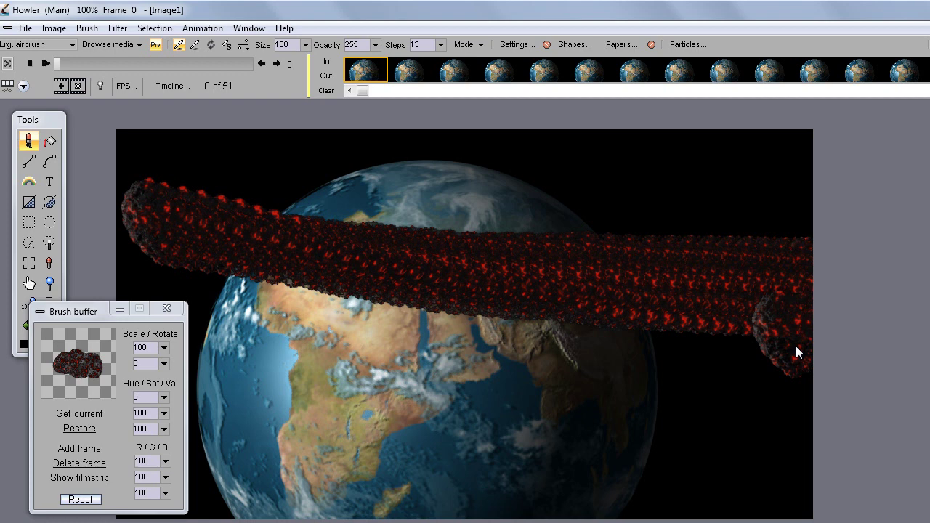
Paint one large meteor flying across the Earth over the animation frames, then play and stop the animation.
mouse_move(796, 346)
mouse_down()
mouse_move(848, 410)
mouse_move(847, 512)
mouse_move(876, 475)
mouse_move(802, 371)
mouse_move(892, 373)
mouse_move(37, 205)
mouse_up()
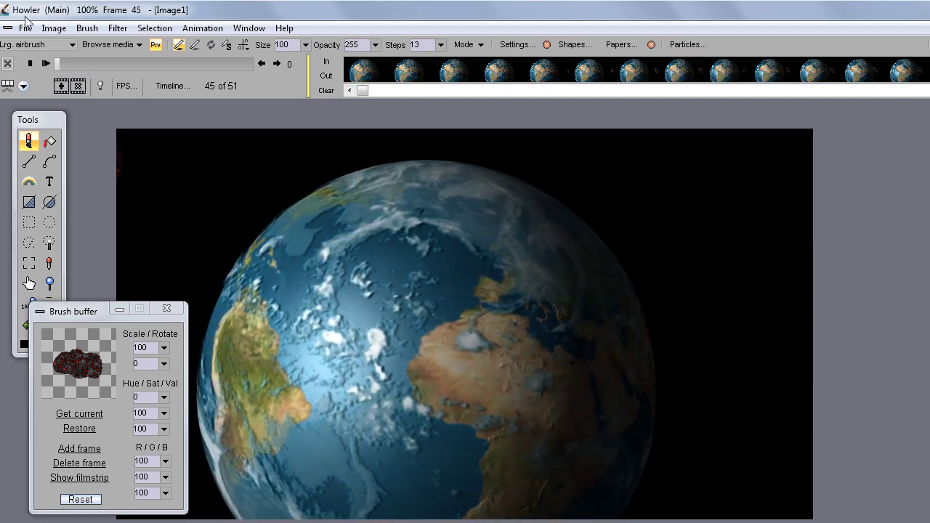
click(42, 64)
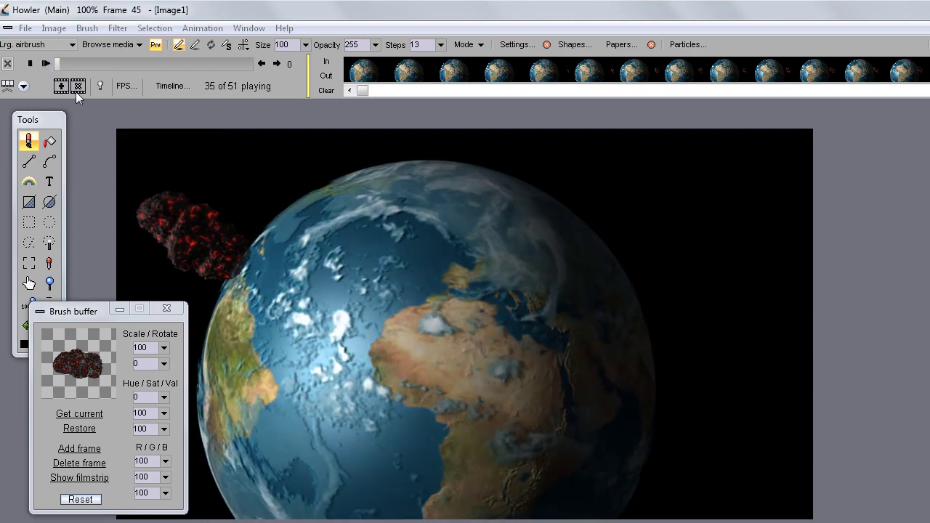
key(space)
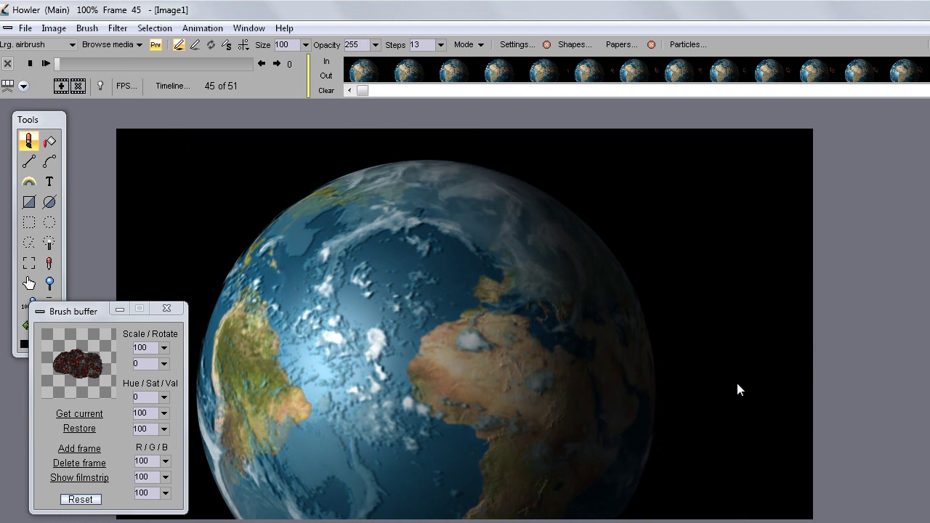
Set the meteor brush scale to 30 in the brush buffer, trying a looping stroke over the Earth and undoing it.
scroll(697, 388, down, 1)
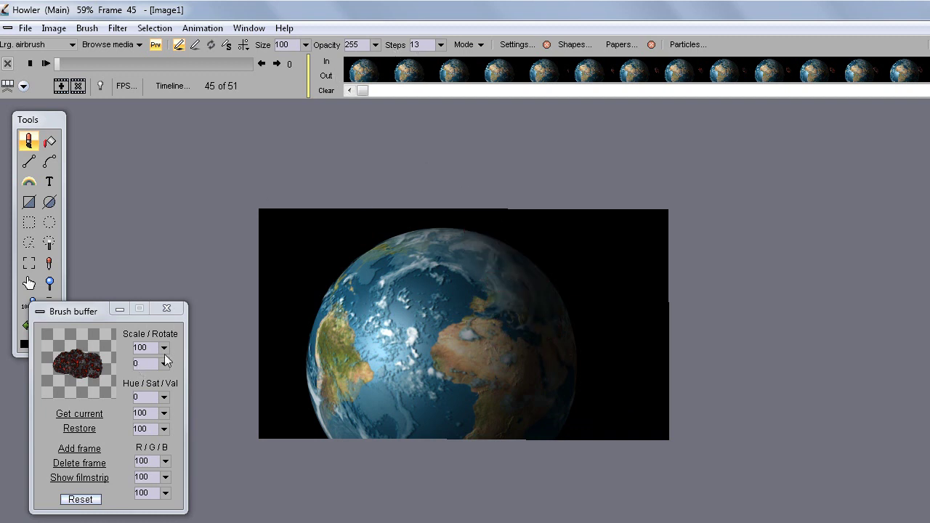
mouse_move(86, 311)
mouse_down()
mouse_move(132, 206)
mouse_move(131, 149)
mouse_up()
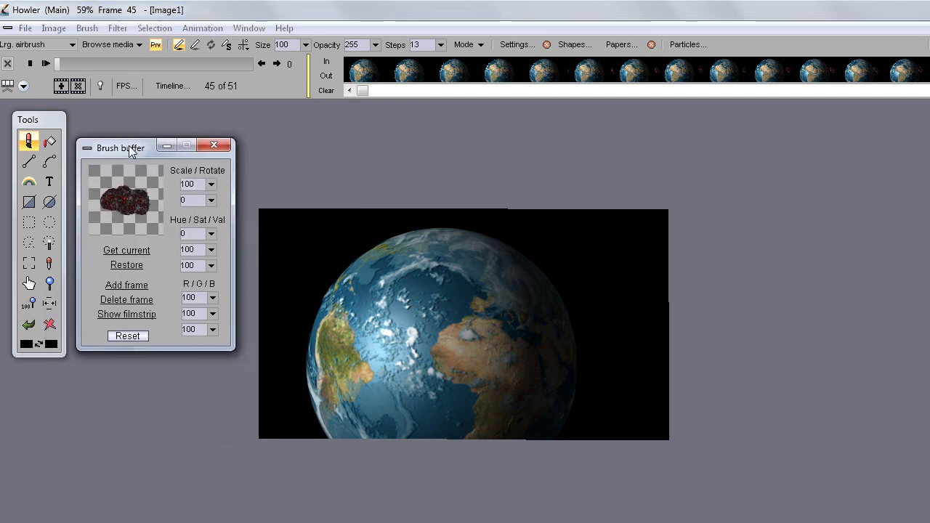
drag(210, 184, 138, 204)
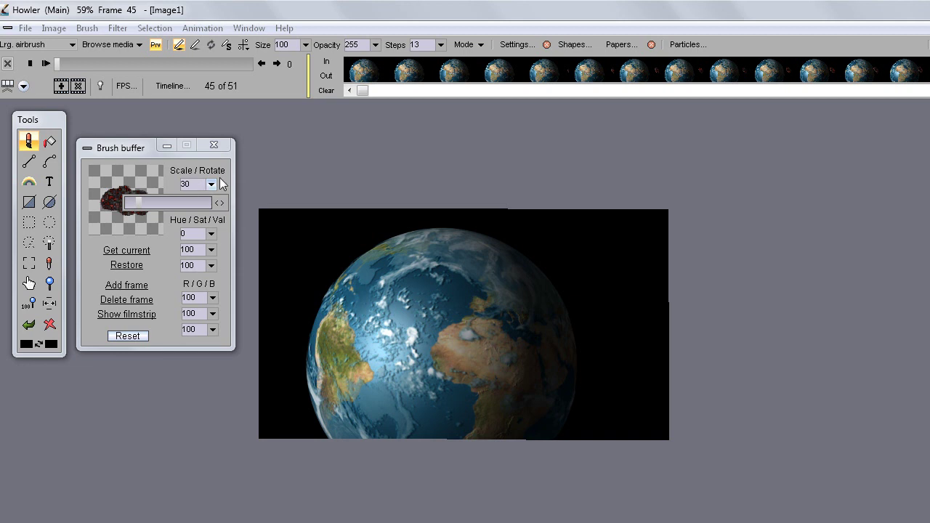
mouse_move(556, 260)
mouse_down()
mouse_move(467, 268)
mouse_move(470, 331)
mouse_move(506, 369)
mouse_up()
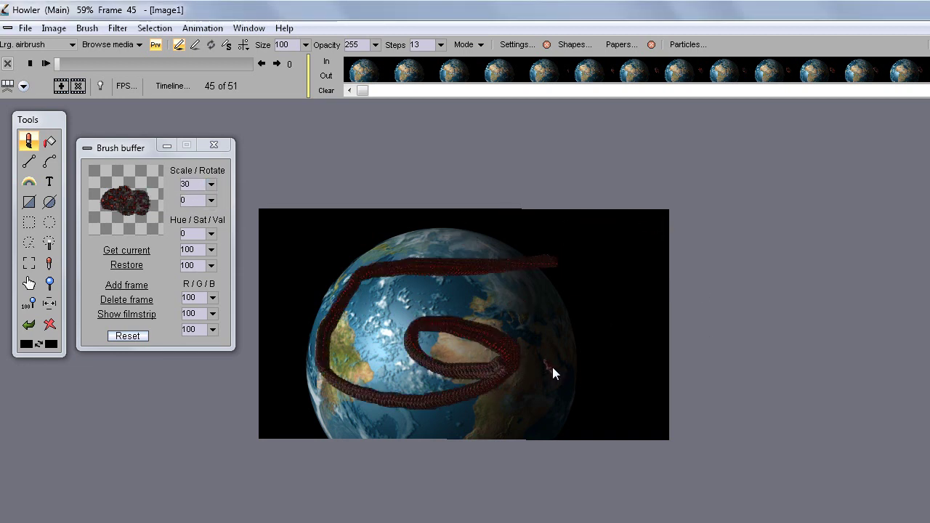
key(ctrl+z)
click(432, 244)
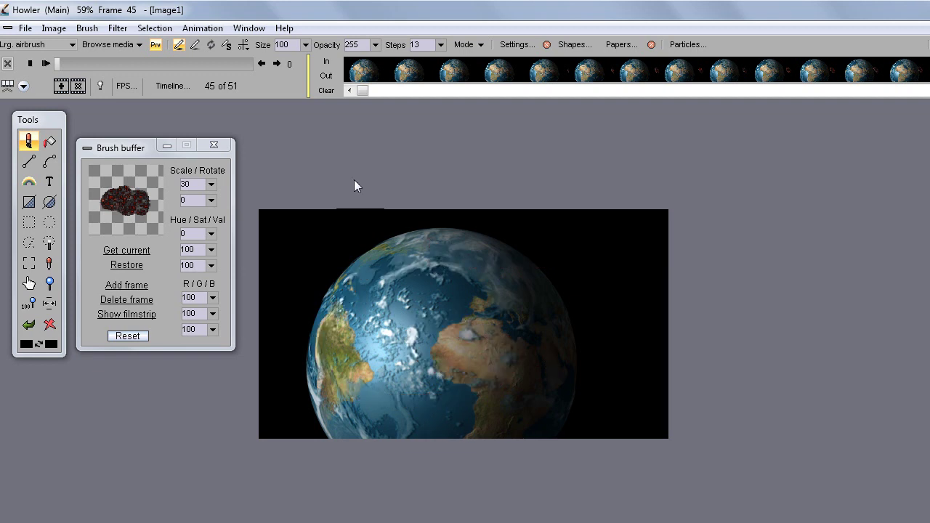
Set the brush steps to 9 and paint small meteors across the Earth over successive frames, undoing the single-frame test stroke.
click(441, 45)
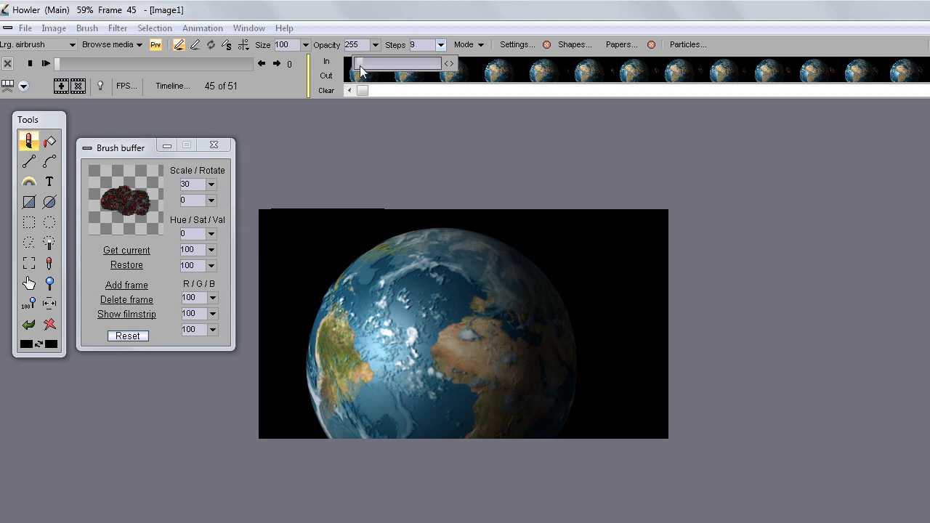
click(443, 241)
click(604, 376)
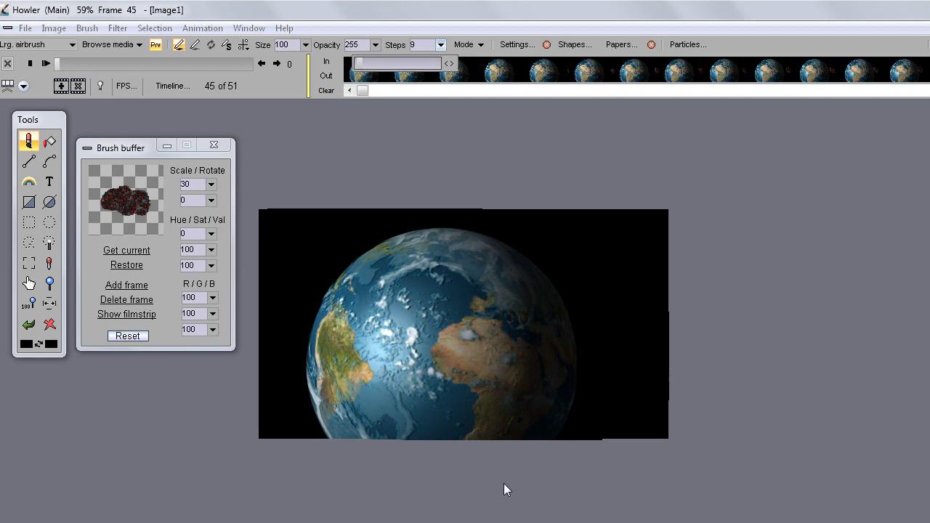
drag(465, 436, 360, 207)
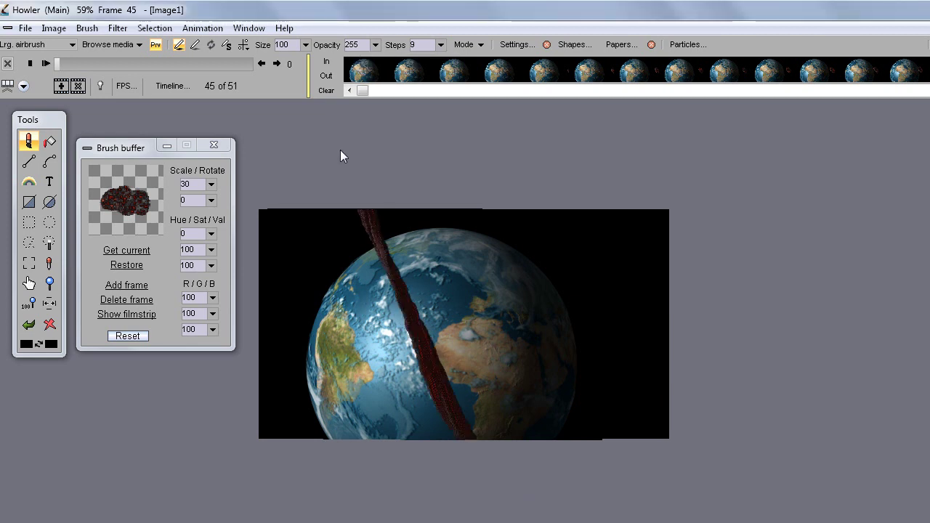
key(ctrl+z)
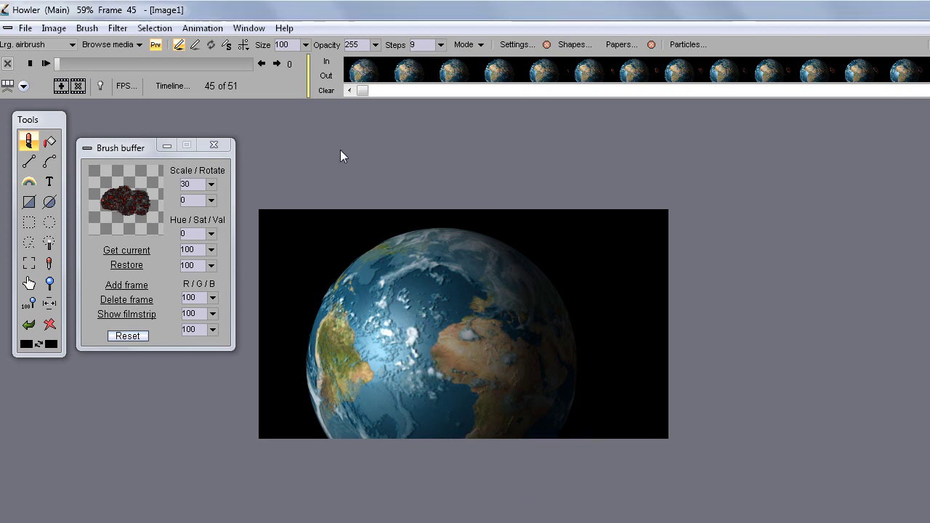
key(space)
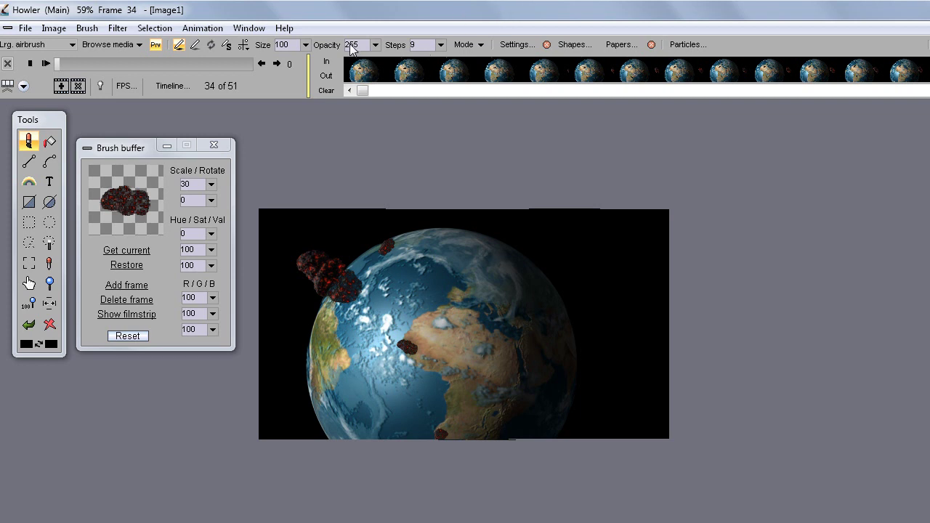
Play the animation to check the small meteors just painted, and stop the playback.
click(430, 346)
click(46, 64)
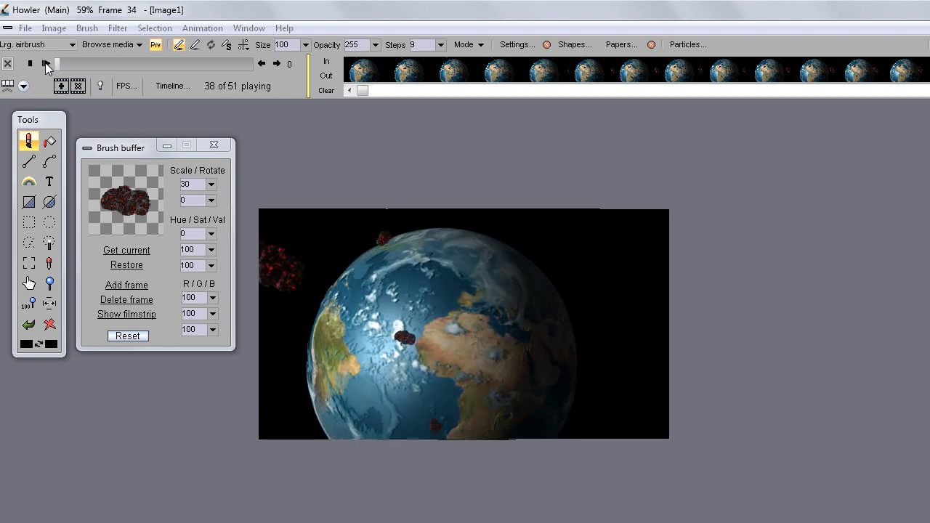
click(31, 64)
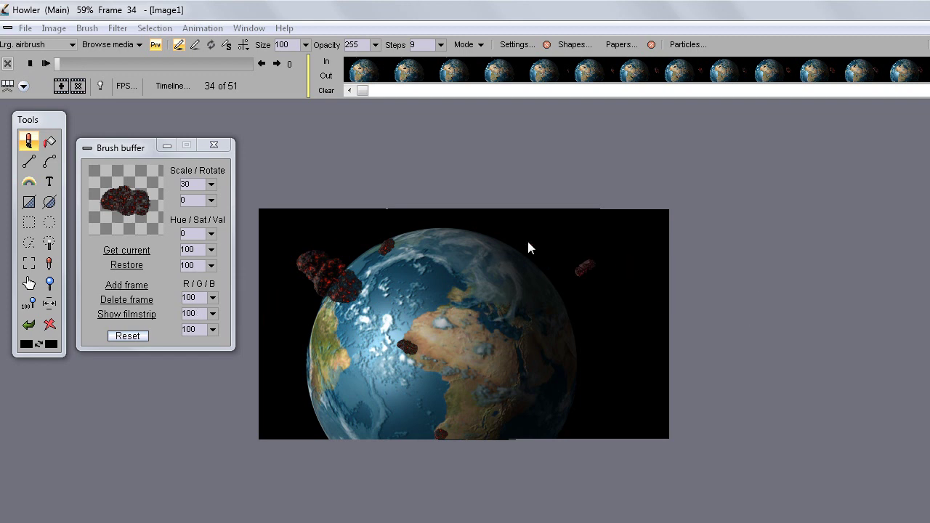
Set the brush steps to 18 and paint more small meteors across the Earth over successive animation frames.
click(440, 45)
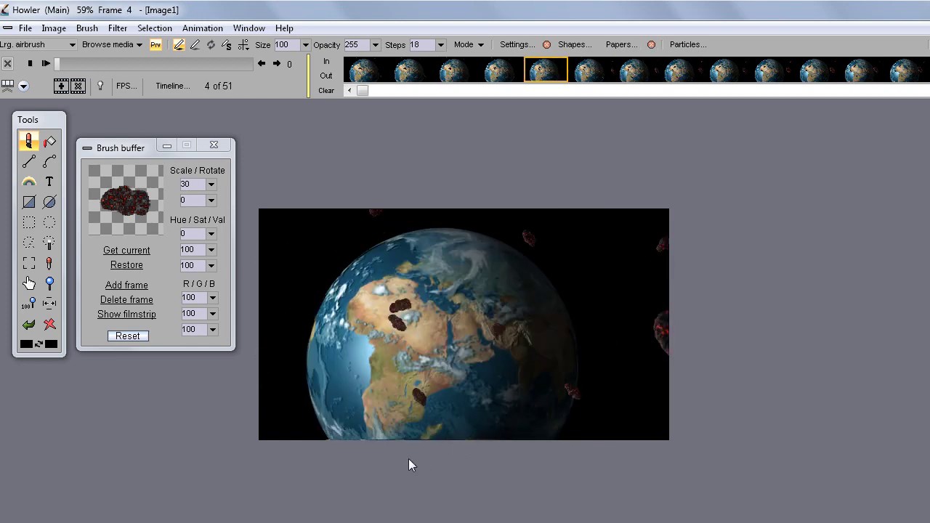
click(307, 44)
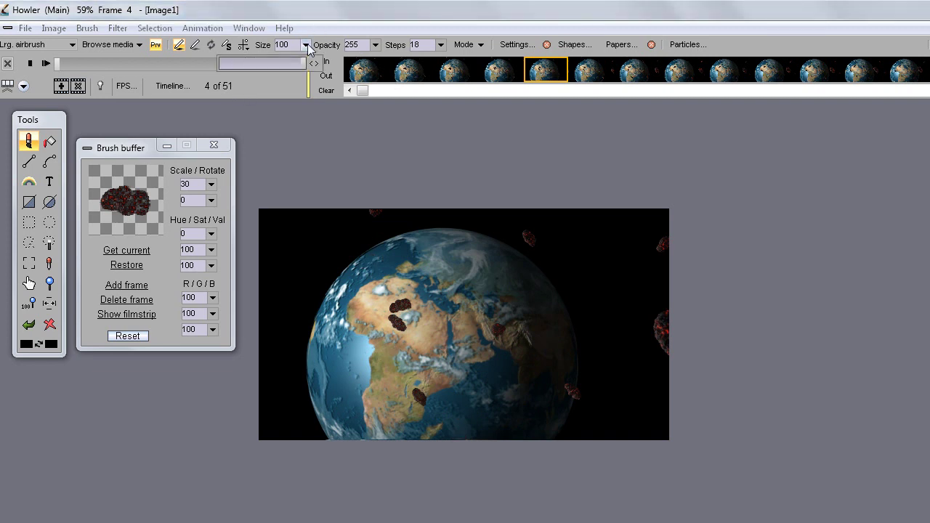
click(311, 44)
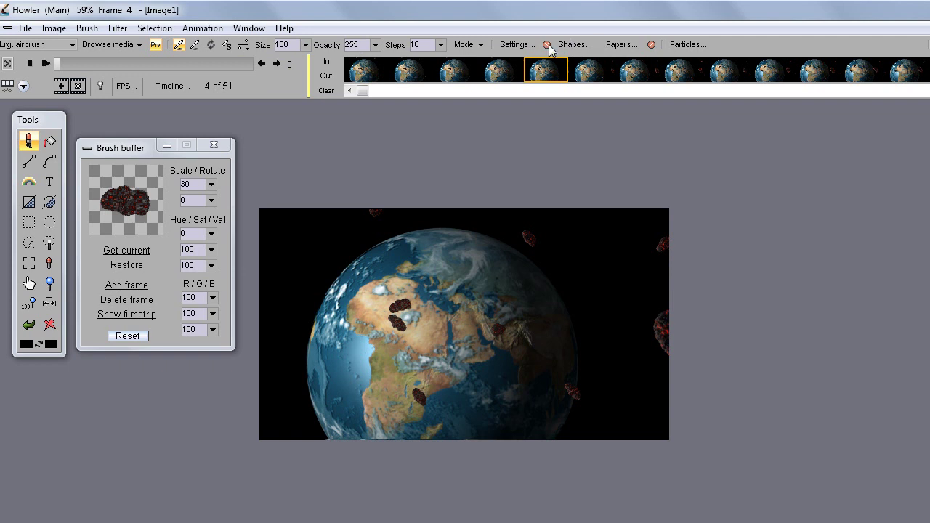
Show the custom brush options in the brush settings and arrange that panel and the brush buffer clear of the image.
click(514, 45)
drag(525, 64, 787, 126)
click(809, 169)
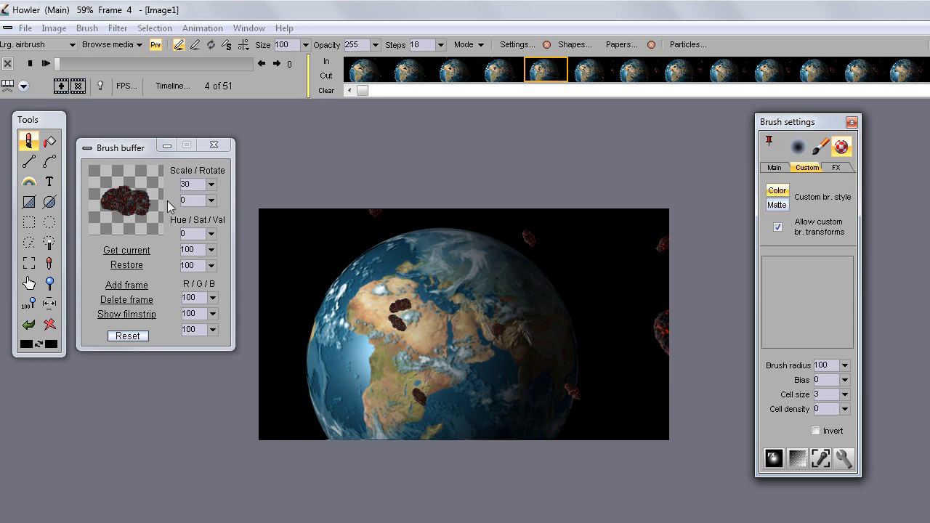
drag(118, 149, 122, 131)
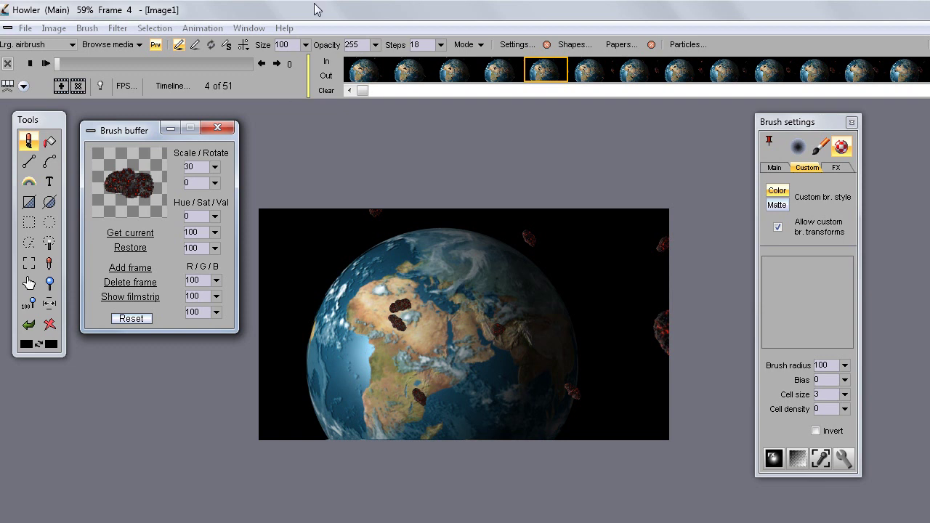
Set the brush size to 60 and paint tiny meteors down across the Earth over successive animation frames.
click(301, 65)
drag(298, 64, 279, 64)
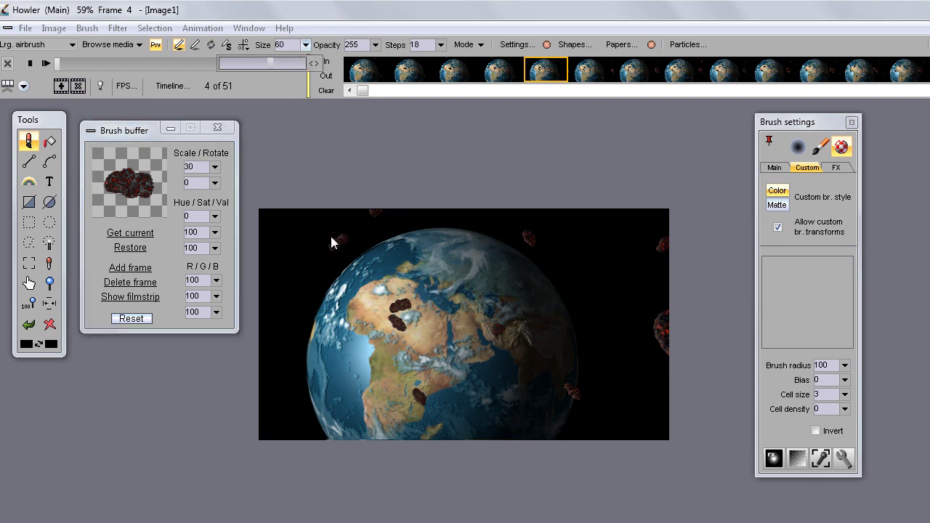
mouse_move(458, 191)
mouse_down()
mouse_move(473, 248)
mouse_move(461, 412)
mouse_up()
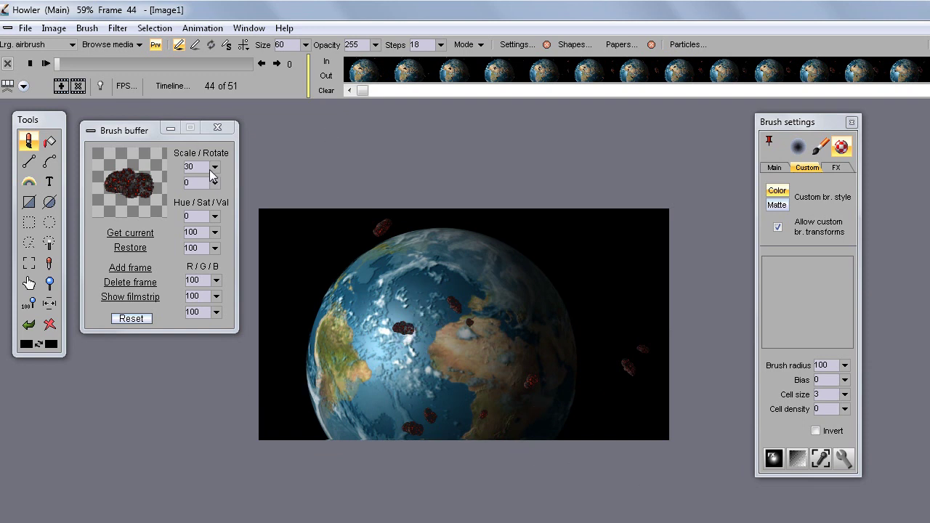
Reset the meteor brush to 100 scale in the brush buffer and open the brush keyframer in a wider window.
click(131, 323)
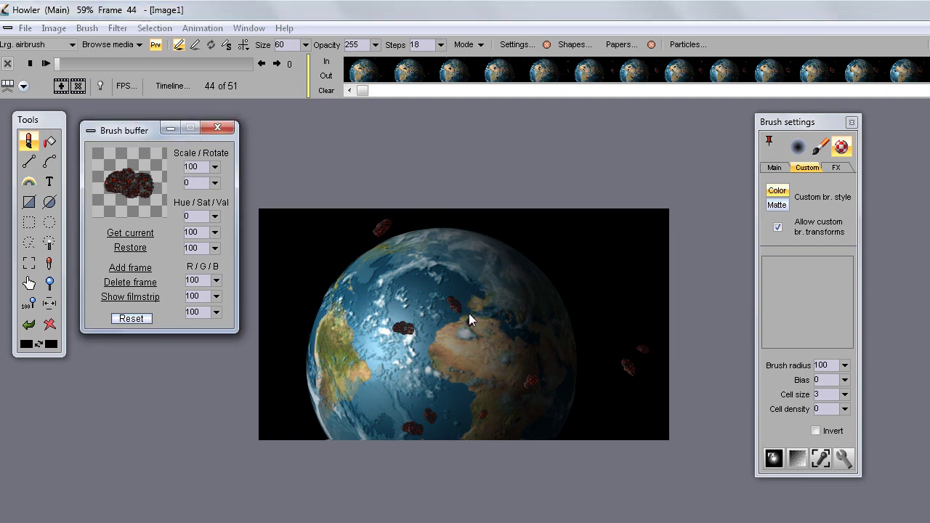
click(375, 321)
click(209, 28)
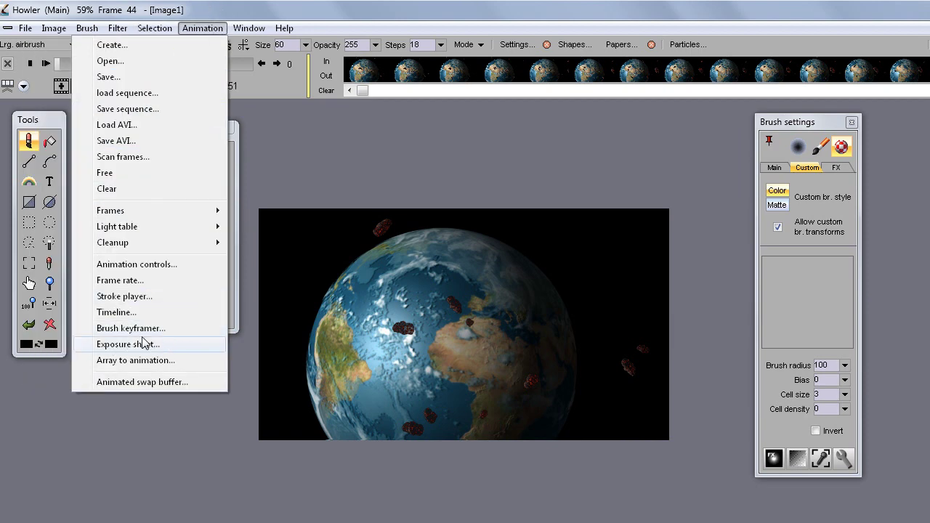
click(145, 330)
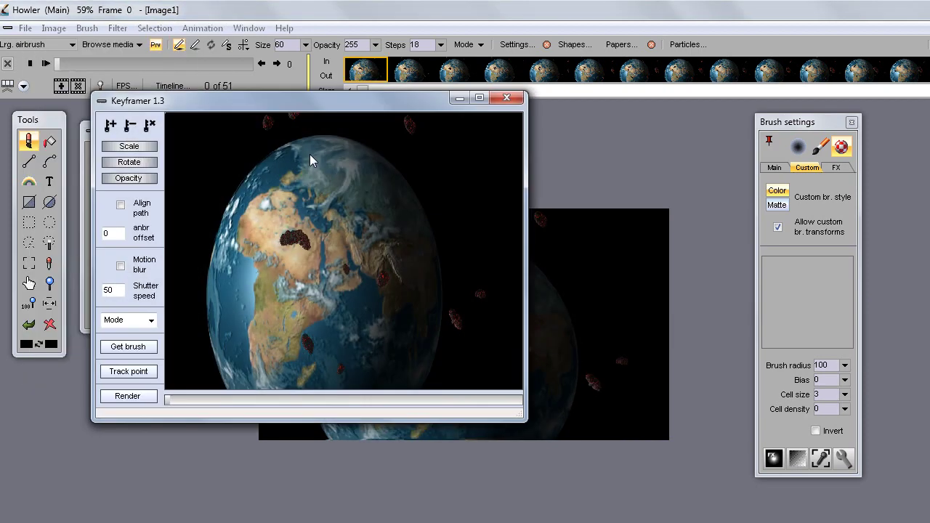
drag(526, 311, 711, 303)
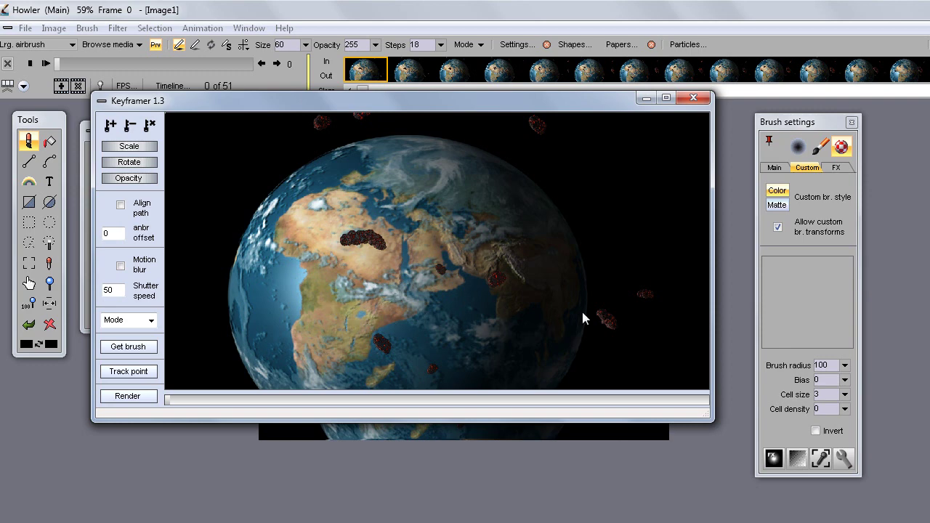
Place the full-size meteor in the lower-right corner of the keyframer preview and add a keyframe for it on frame 0.
mouse_move(483, 332)
mouse_down()
mouse_move(435, 214)
mouse_move(278, 237)
mouse_move(470, 199)
mouse_move(593, 346)
mouse_move(657, 349)
mouse_move(699, 366)
mouse_move(363, 306)
mouse_move(278, 247)
mouse_move(250, 240)
mouse_move(427, 197)
mouse_move(402, 183)
mouse_move(686, 357)
mouse_move(625, 367)
mouse_move(681, 365)
mouse_move(691, 383)
mouse_move(674, 363)
mouse_move(290, 274)
mouse_move(361, 177)
mouse_move(665, 345)
mouse_move(676, 363)
mouse_up()
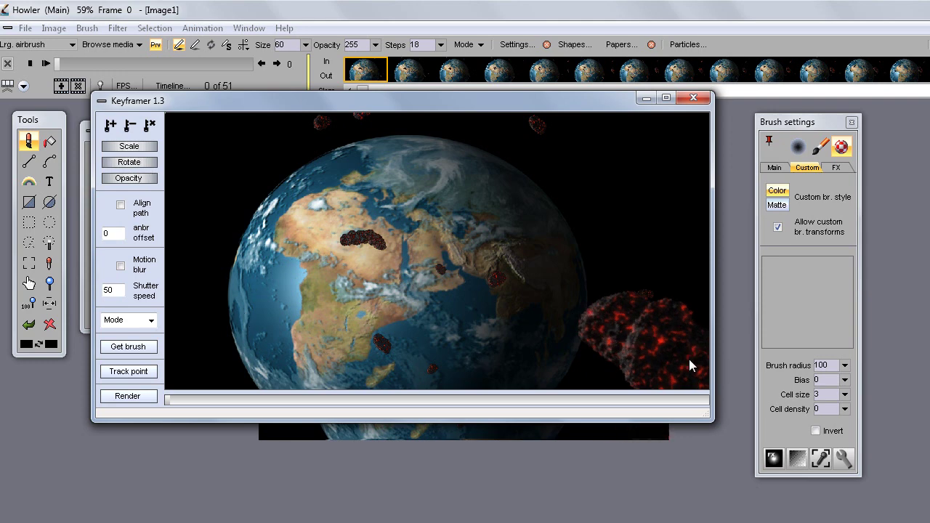
click(157, 149)
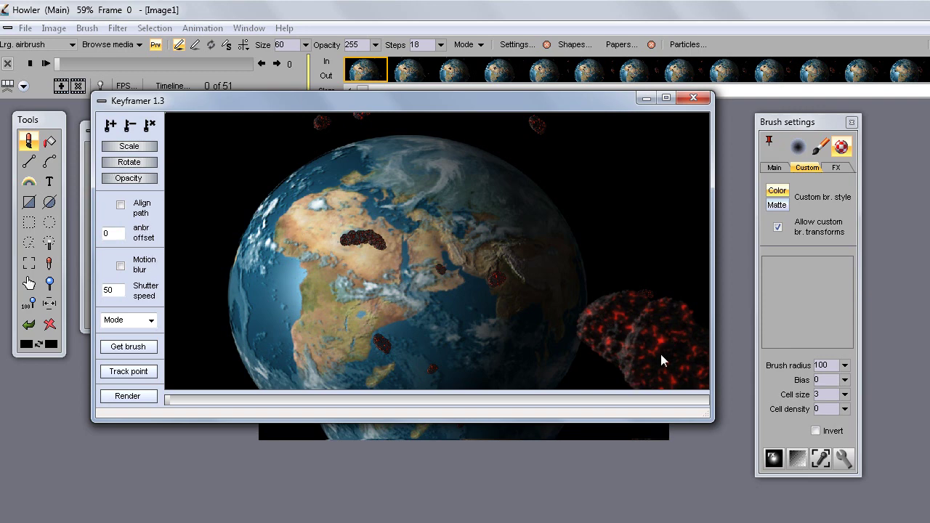
click(145, 179)
mouse_move(174, 401)
mouse_down()
mouse_move(184, 396)
mouse_move(159, 398)
mouse_up()
On frame 18, move the meteor to the Earth's upper-left edge, shrink its scale, and add a keyframe.
drag(580, 304, 258, 218)
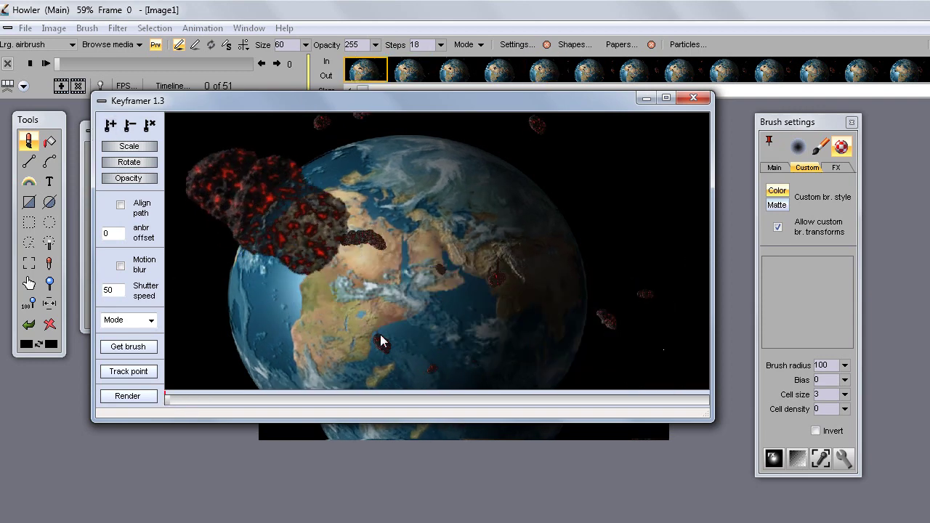
mouse_move(365, 399)
mouse_down()
mouse_move(395, 403)
mouse_move(358, 400)
mouse_move(370, 400)
mouse_up()
drag(656, 351, 274, 232)
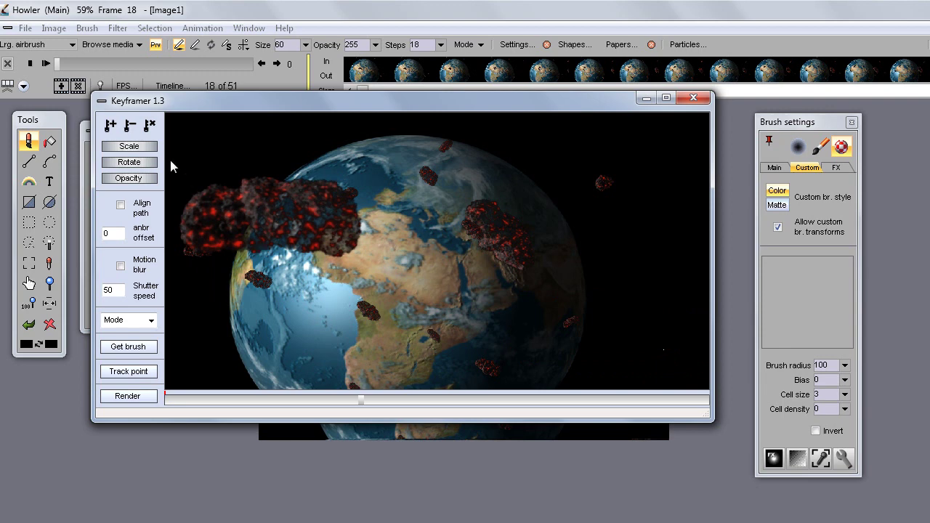
click(111, 150)
drag(113, 153, 106, 151)
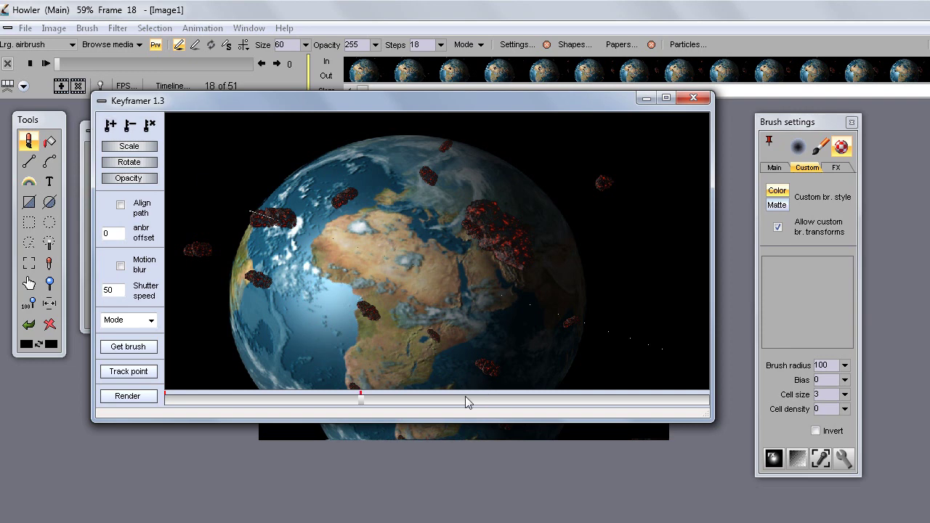
On frame 34, move the meteor over the ocean northwest of Africa, scale it down further, and add a keyframe.
click(543, 400)
drag(282, 213, 378, 205)
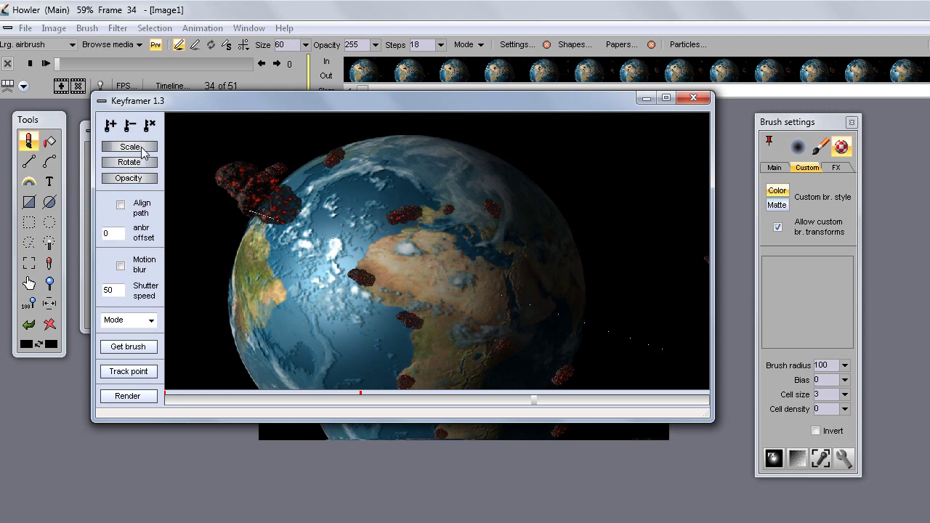
drag(128, 149, 136, 149)
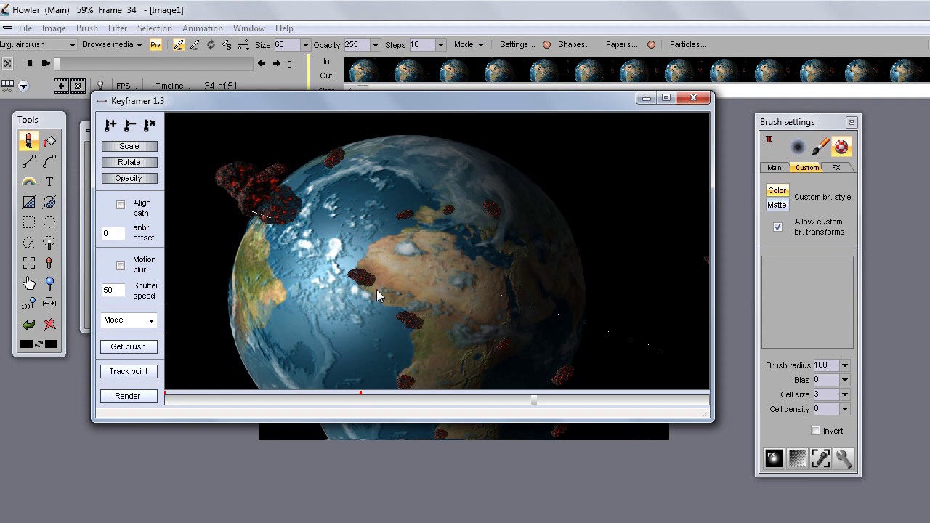
On frame 39, shift the meteor onto Europe, reduce its scale and opacity, and add a keyframe.
click(591, 400)
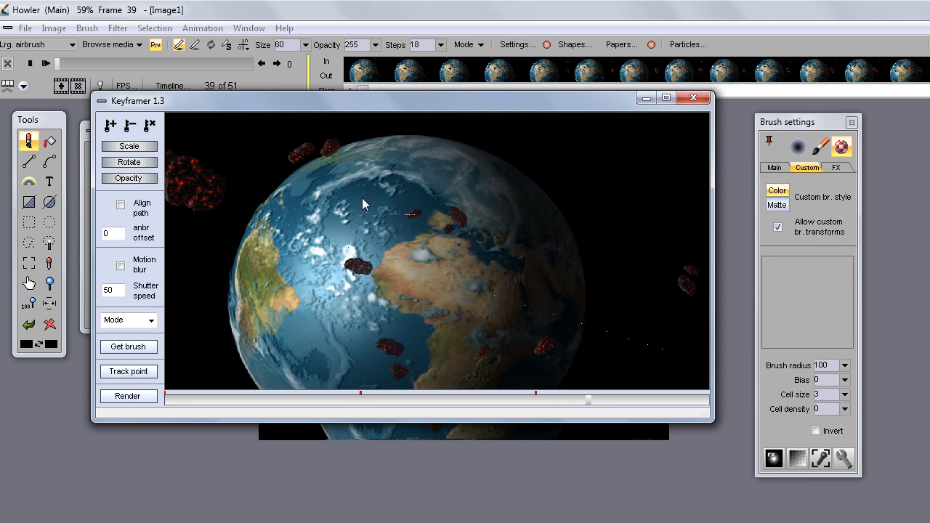
drag(471, 223, 448, 227)
drag(449, 226, 446, 226)
click(107, 150)
drag(140, 180, 71, 178)
click(110, 127)
Lower the meteor's opacity further and add a closing keyframe on frame 40.
drag(145, 180, 8, 199)
drag(694, 400, 730, 407)
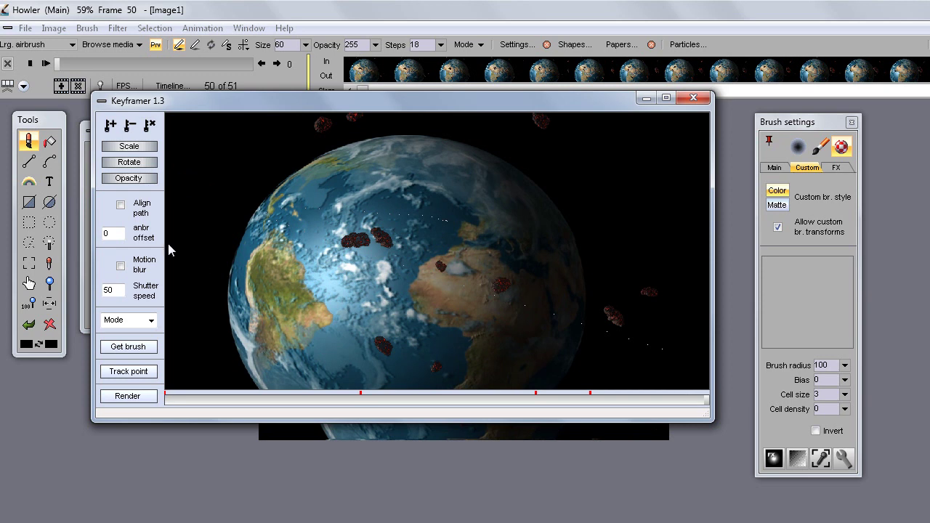
click(595, 402)
click(600, 401)
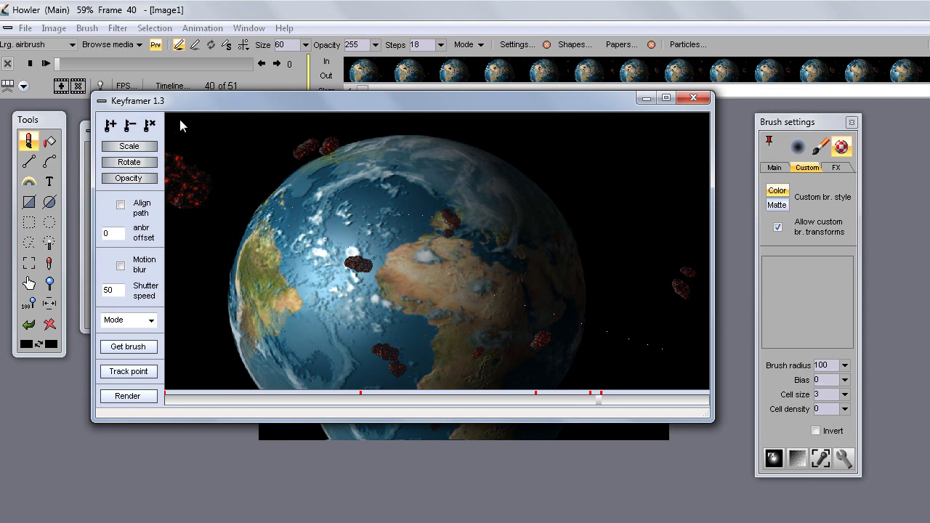
Render the keyframed meteor into the animation, close the keyframer, and play back the result before stopping it.
click(128, 399)
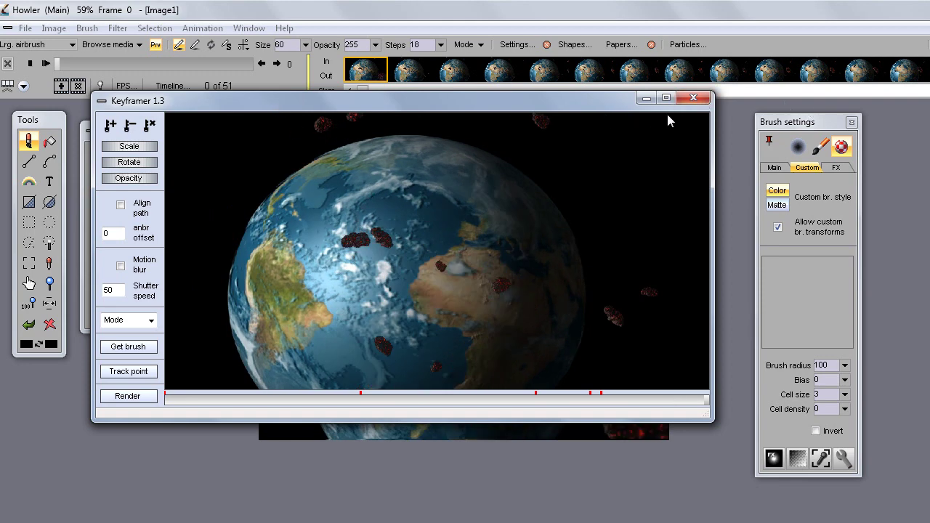
click(693, 97)
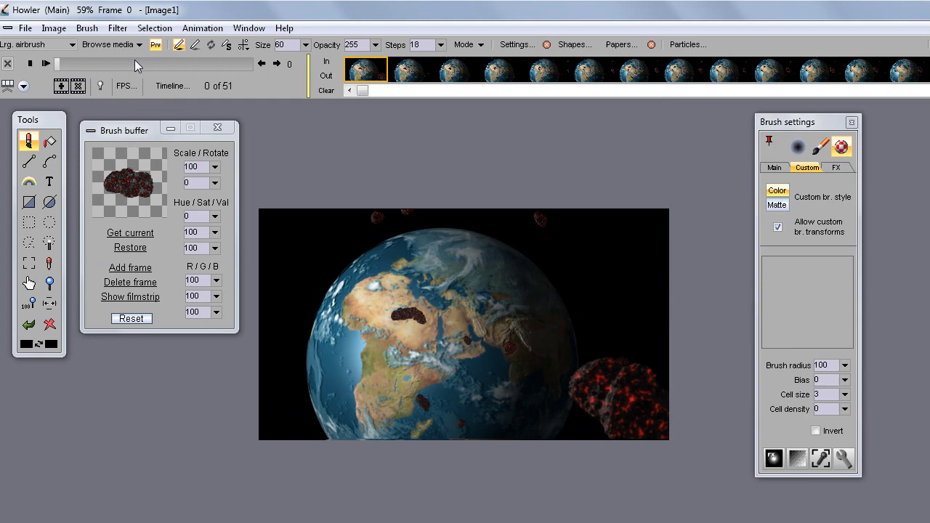
click(45, 64)
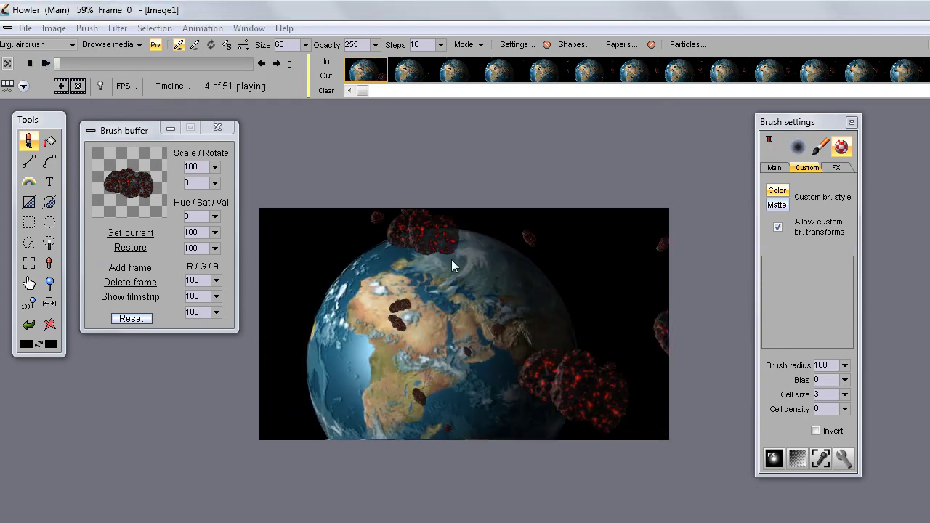
click(29, 64)
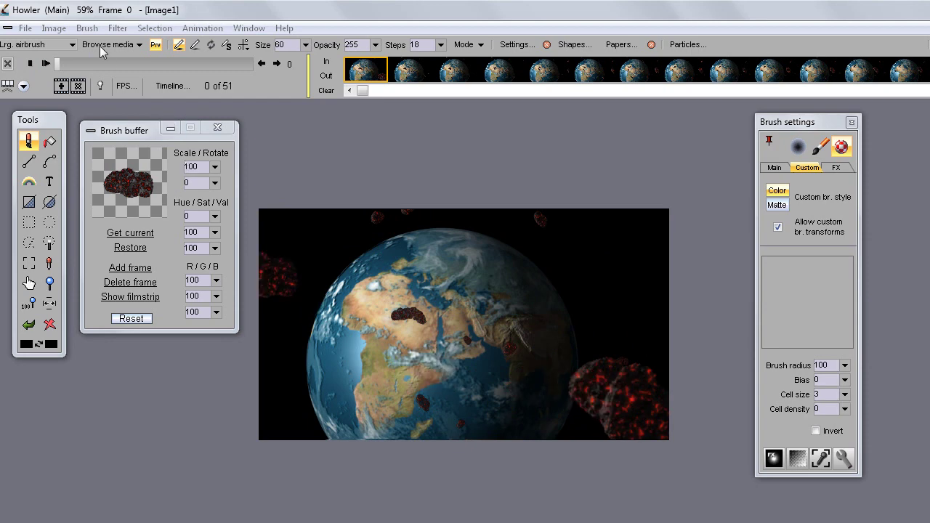
Go to frame 39 and choose the Lens flare filter in the timeline editor, keeping its window clear of the image.
drag(60, 64, 211, 59)
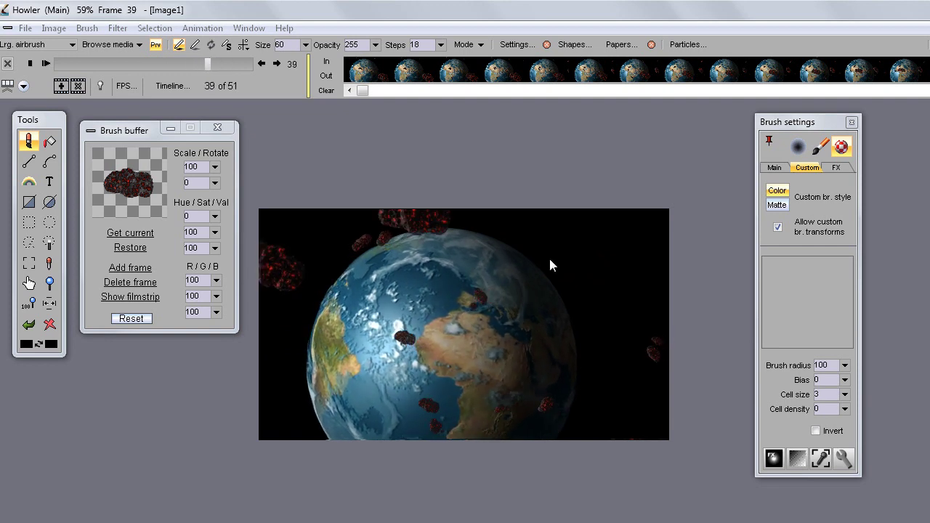
click(166, 88)
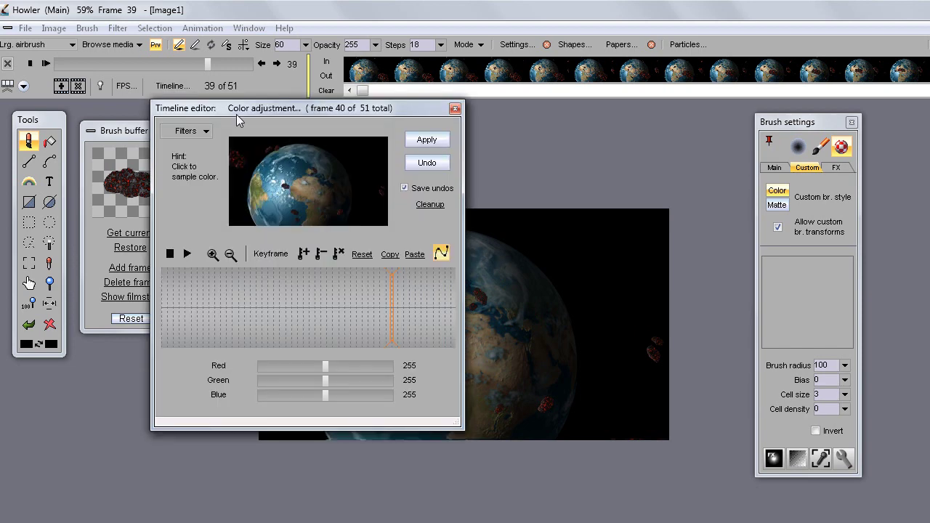
click(184, 130)
drag(398, 174, 397, 317)
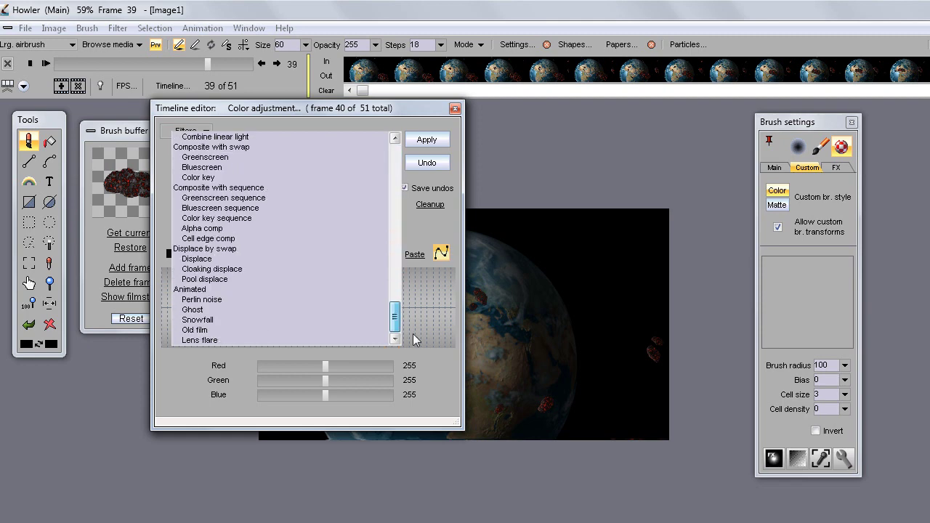
click(200, 341)
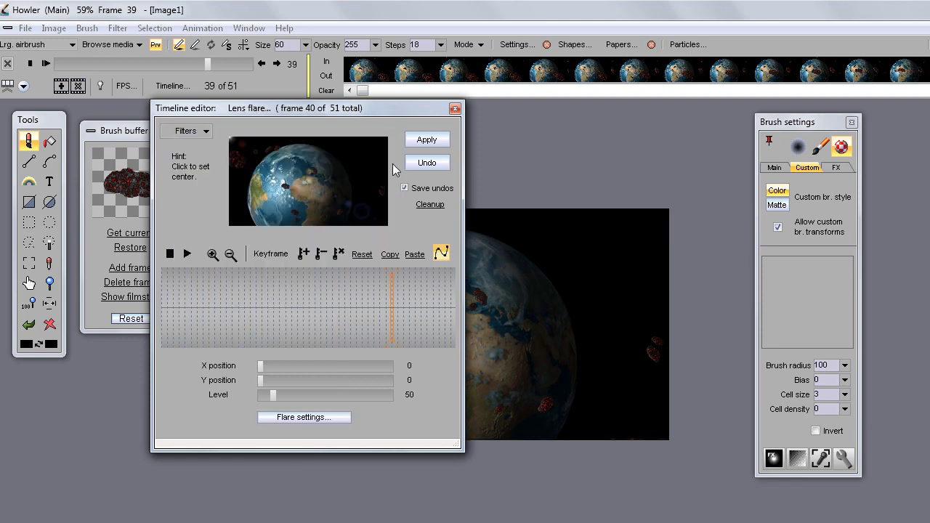
drag(317, 113, 194, 125)
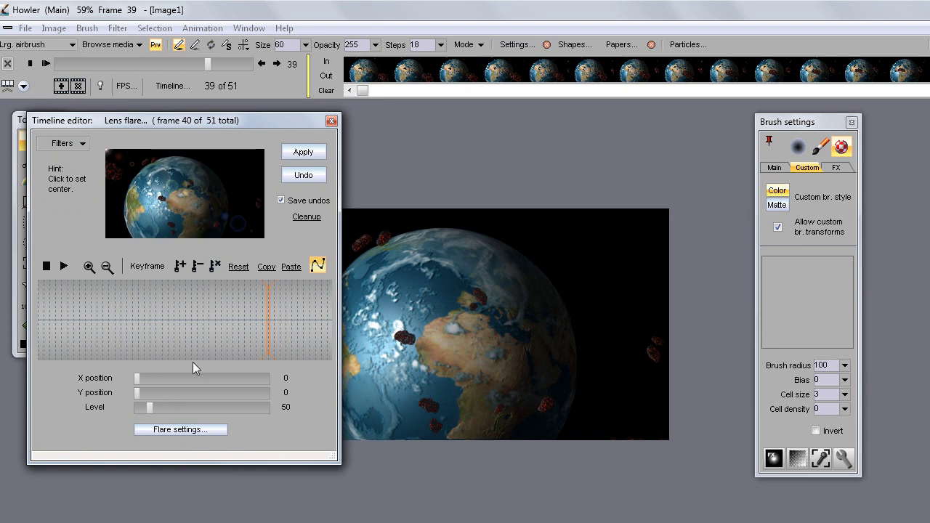
Choose the glowing orange-red fireball preset in the flare settings and move the options window clear of the timeline editor.
click(195, 434)
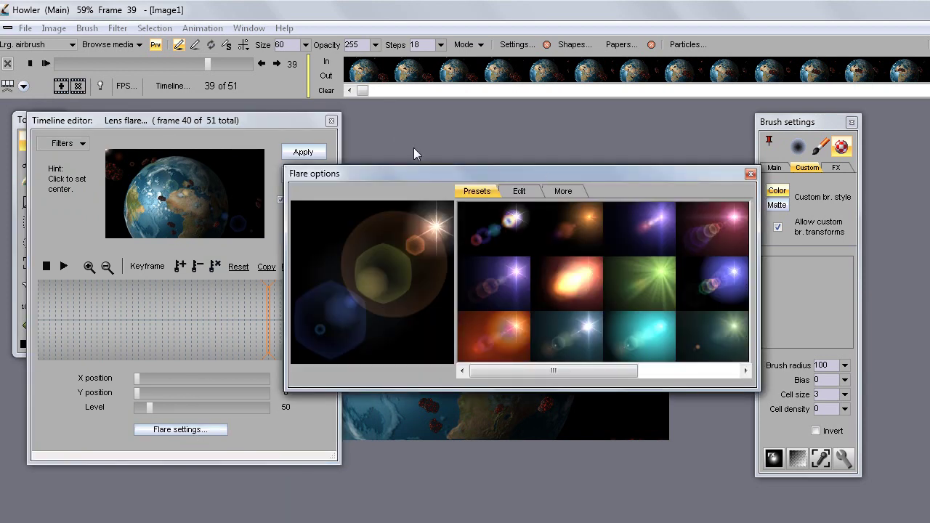
click(643, 284)
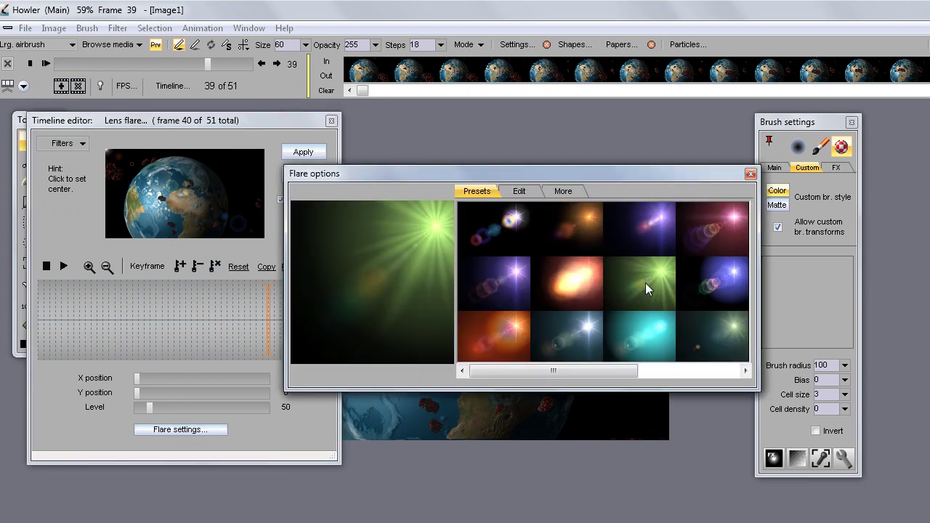
click(580, 281)
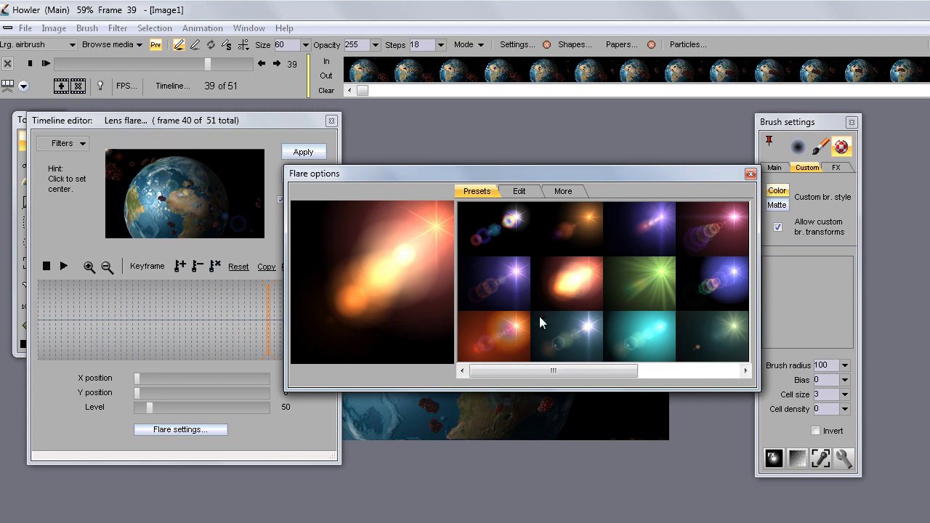
drag(444, 174, 744, 323)
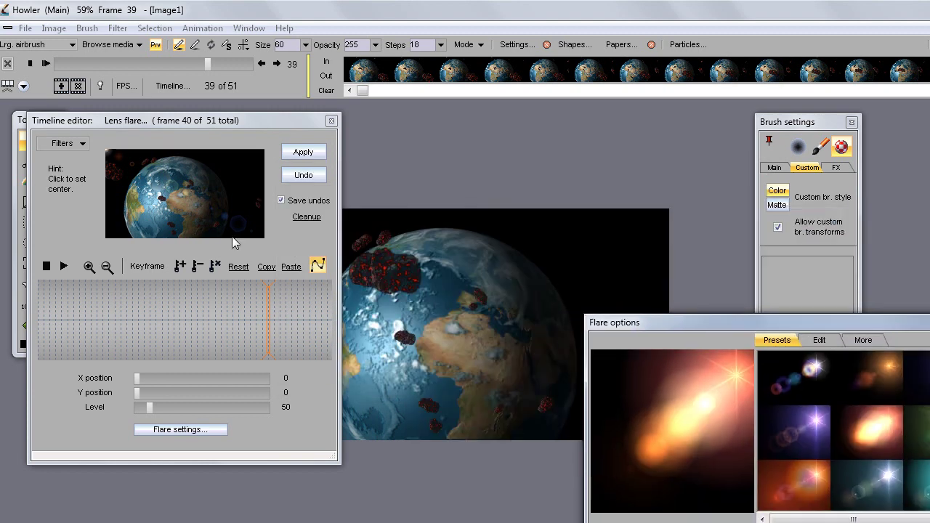
On frame 31, center the flare at X 39, Y 37 with level 0, and add a keyframe.
drag(167, 203, 216, 219)
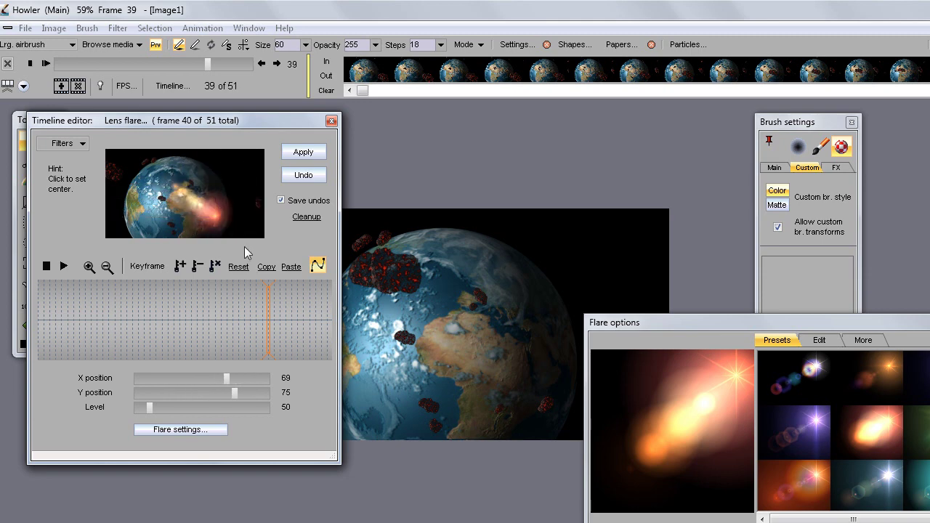
drag(235, 315, 127, 308)
drag(129, 341, 220, 319)
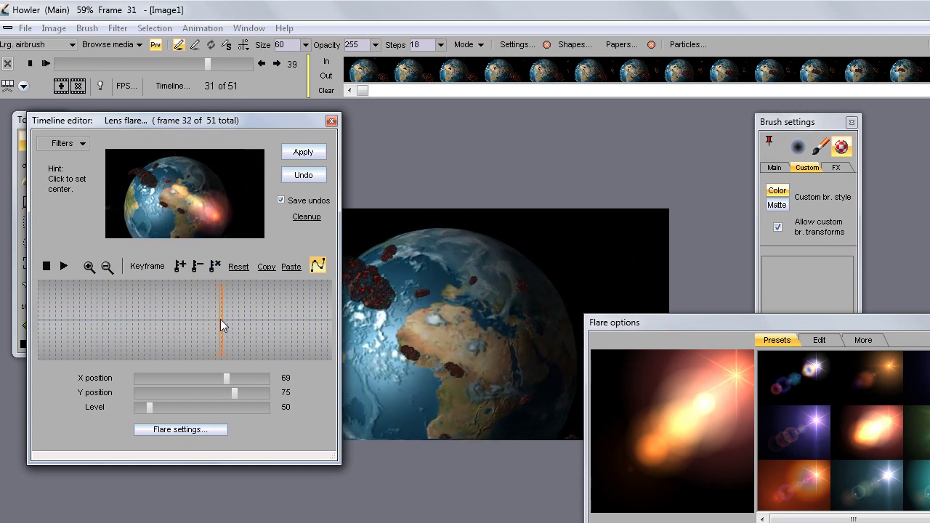
click(170, 183)
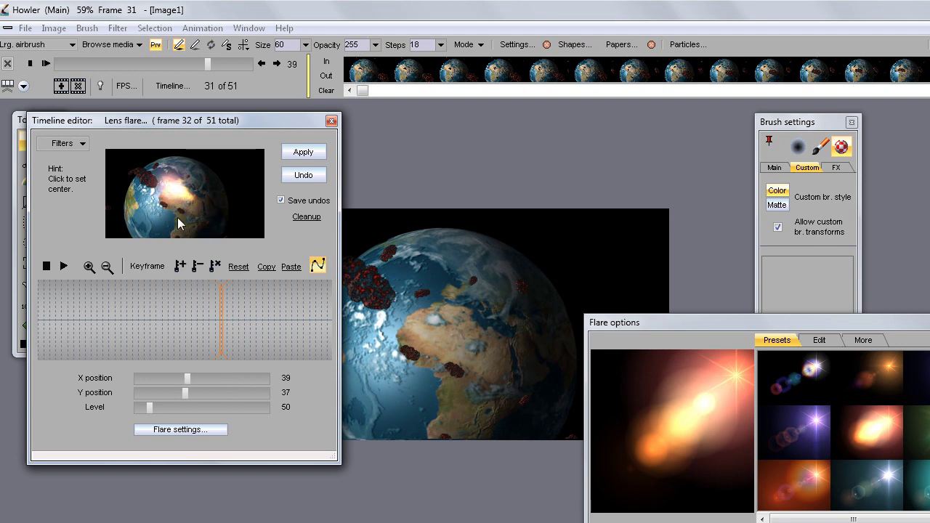
drag(148, 408, 135, 410)
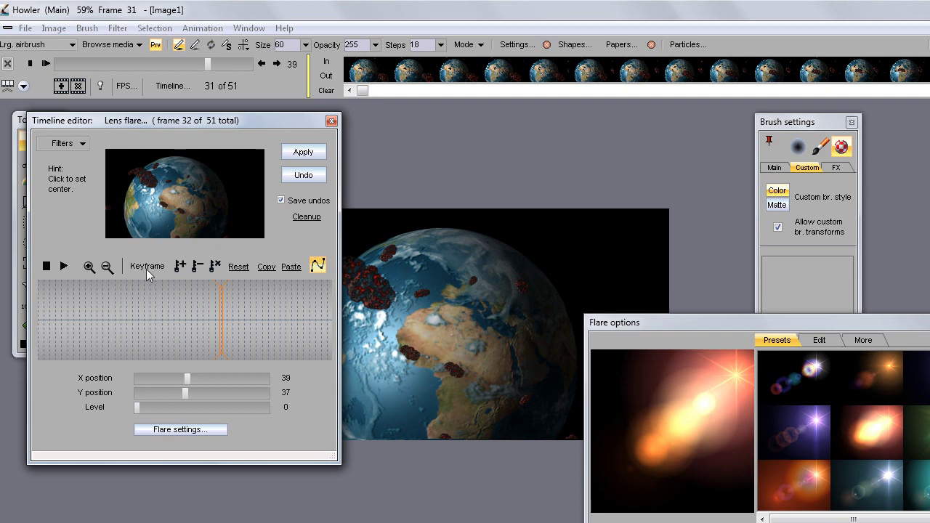
click(181, 266)
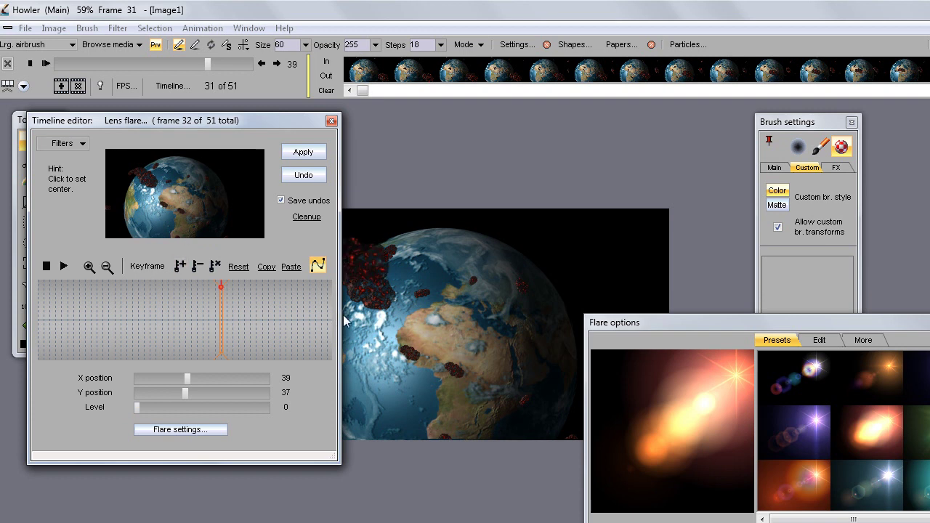
On frame 32, raise the flare level to 13, move its center to X 42, Y 35, and add a keyframe.
drag(339, 324, 929, 324)
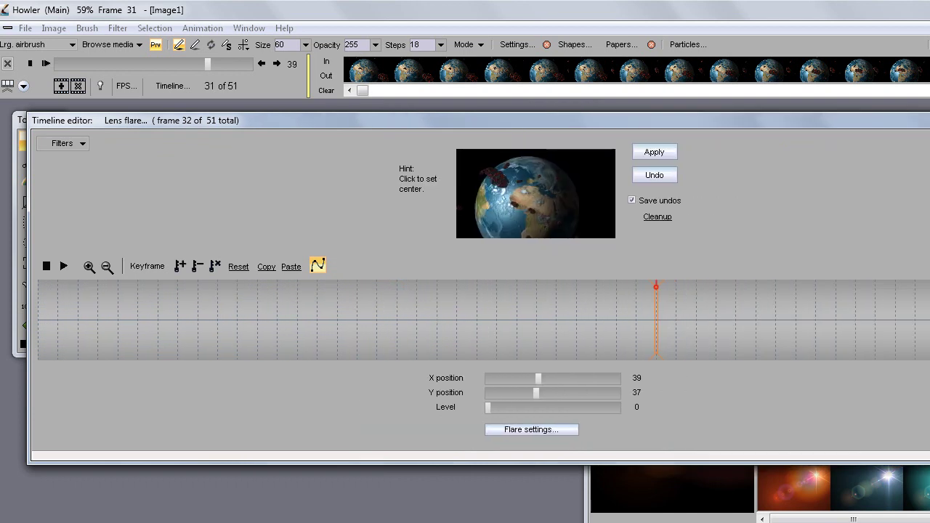
click(88, 267)
click(88, 267)
click(88, 267)
drag(373, 352, 732, 356)
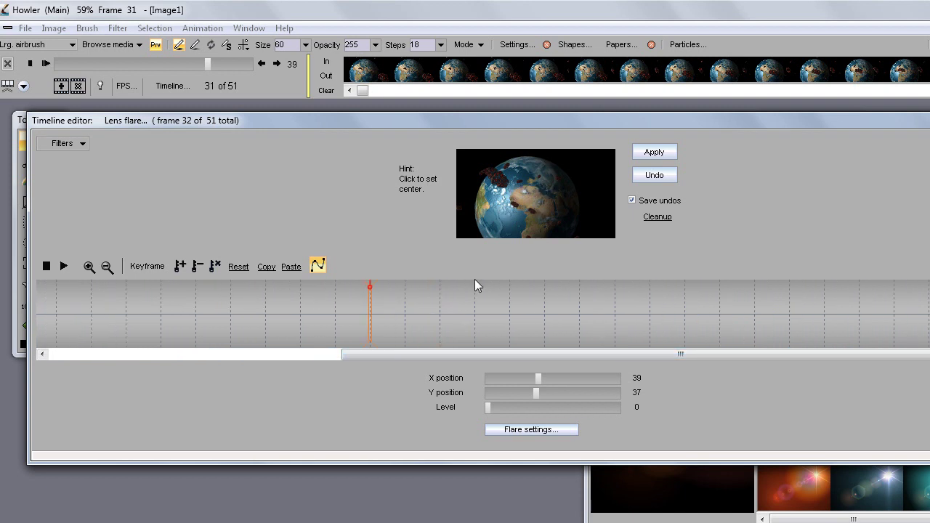
click(405, 294)
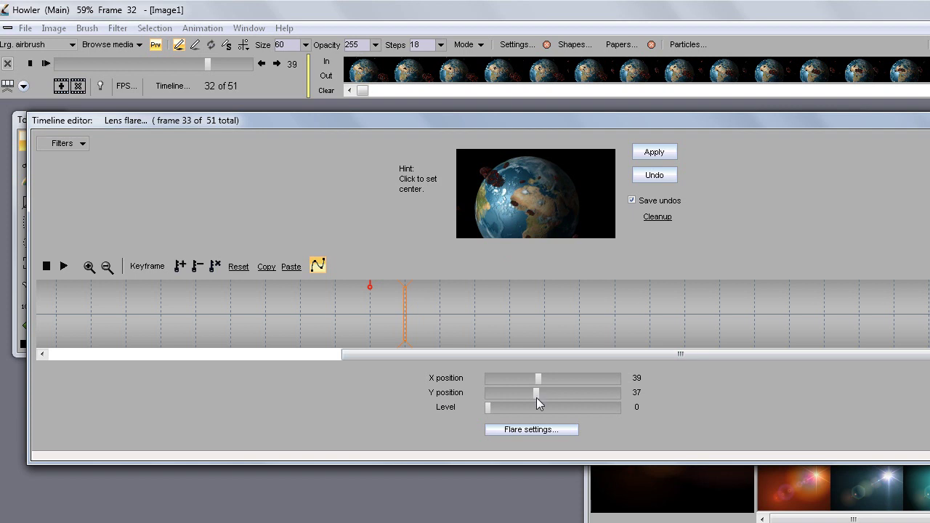
mouse_move(488, 407)
mouse_down()
mouse_move(513, 404)
mouse_move(491, 407)
mouse_up()
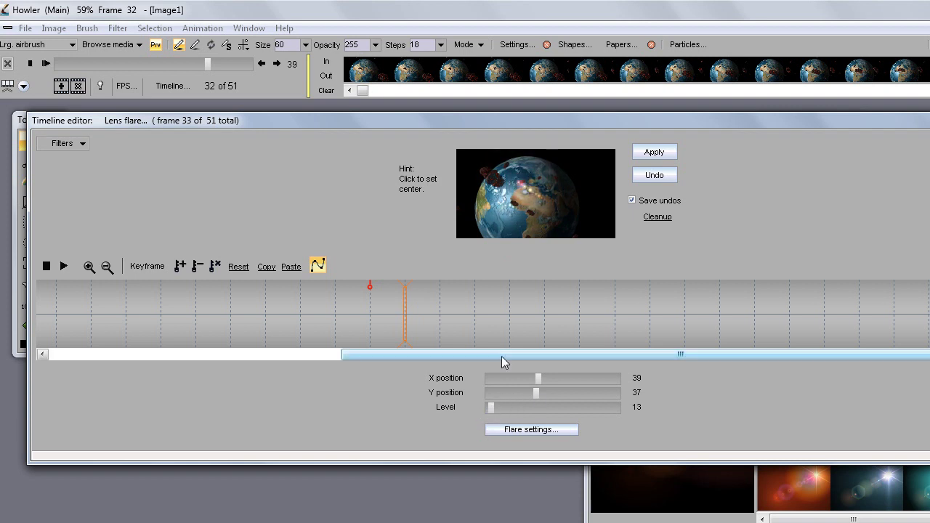
click(523, 181)
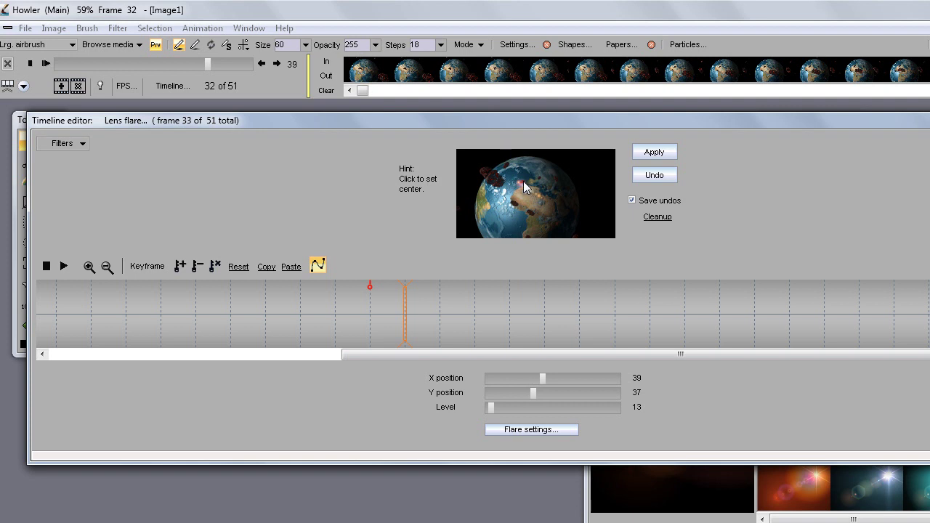
click(181, 266)
On frame 43, position the flare at X 55, Y 38, set its level to 25, and add a keyframe.
drag(447, 319, 622, 306)
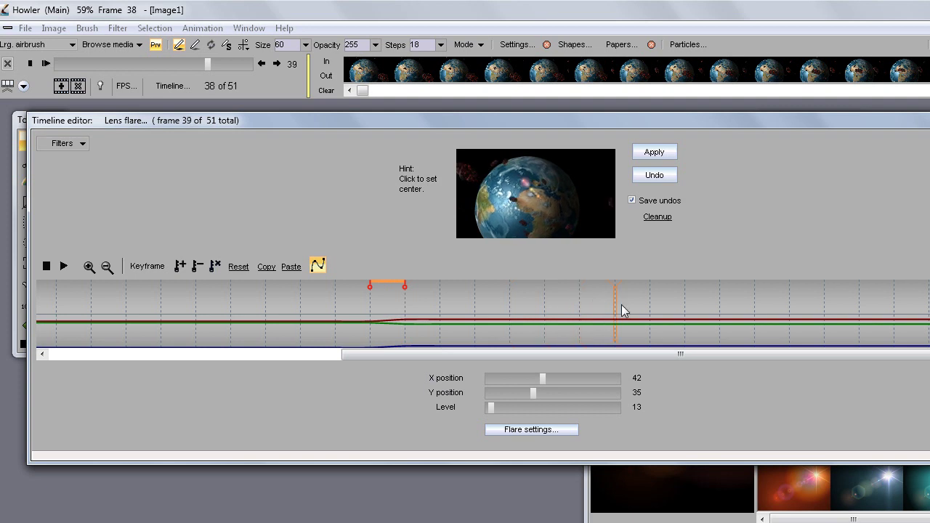
click(541, 187)
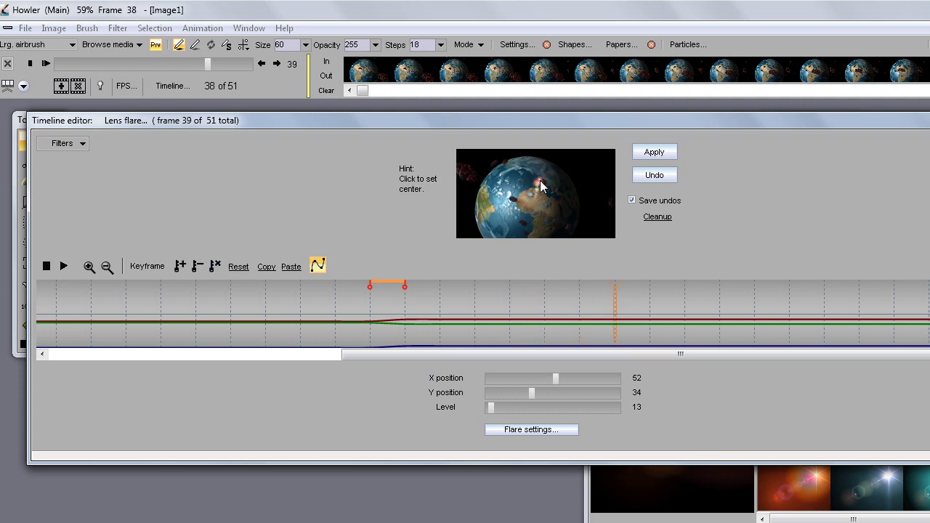
click(541, 185)
click(787, 308)
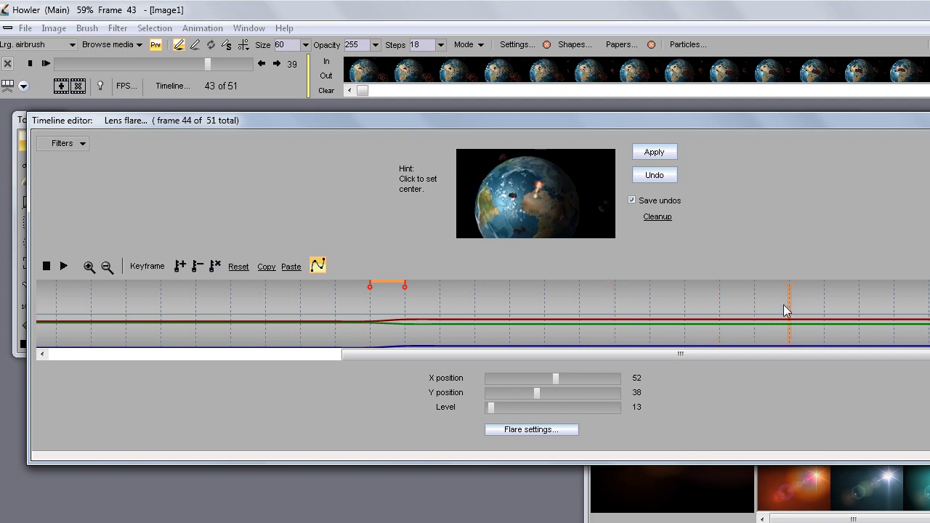
mouse_move(544, 189)
mouse_down()
mouse_move(549, 203)
mouse_move(544, 183)
mouse_up()
drag(492, 404, 494, 404)
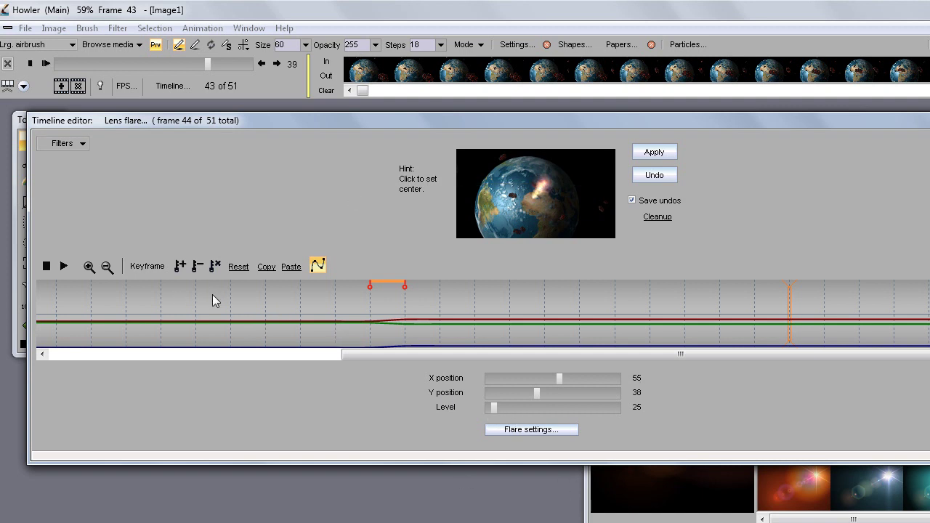
click(182, 267)
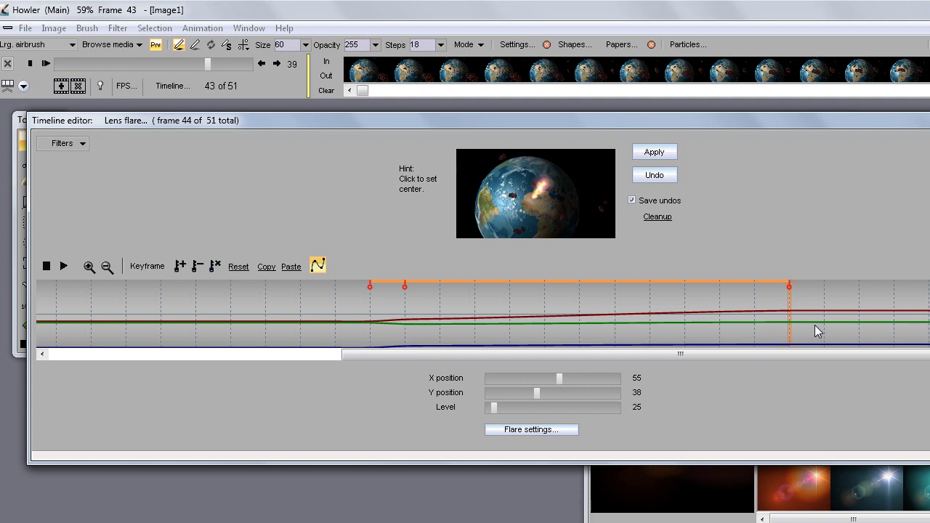
On frame 44, raise the flare level to 133 for the impact burst and add a keyframe.
click(827, 302)
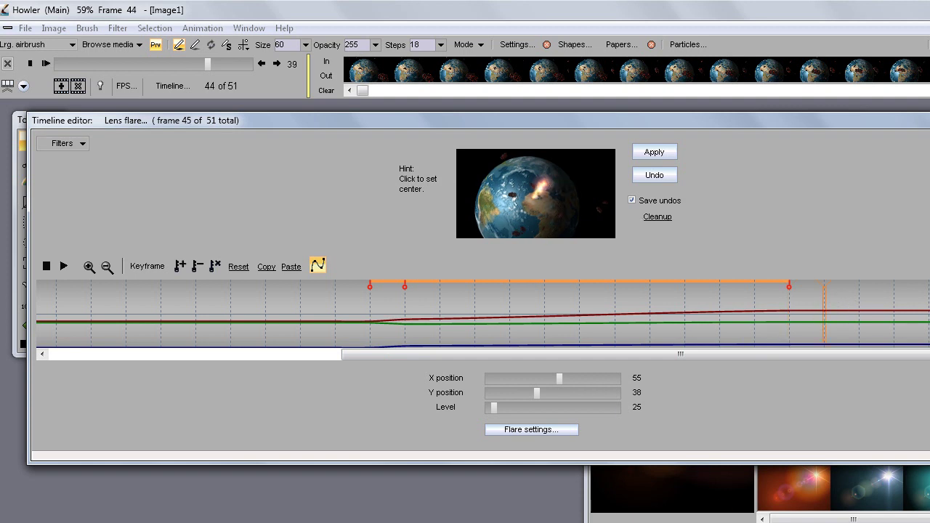
drag(502, 409, 523, 409)
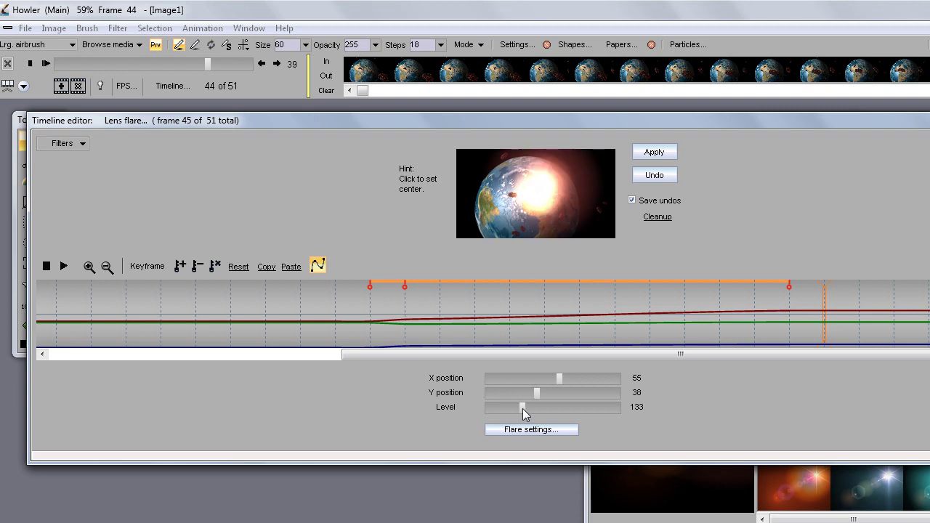
click(179, 266)
On frame 50, shift the flare to X 53, lower its level to 38, and add a keyframe.
click(906, 324)
drag(909, 325, 929, 325)
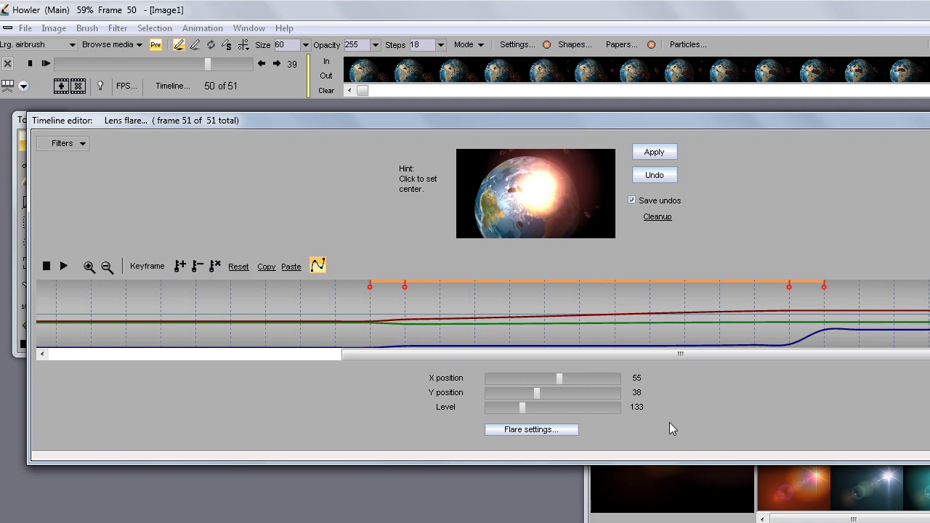
mouse_move(543, 194)
mouse_down()
mouse_move(557, 207)
mouse_move(540, 189)
mouse_up()
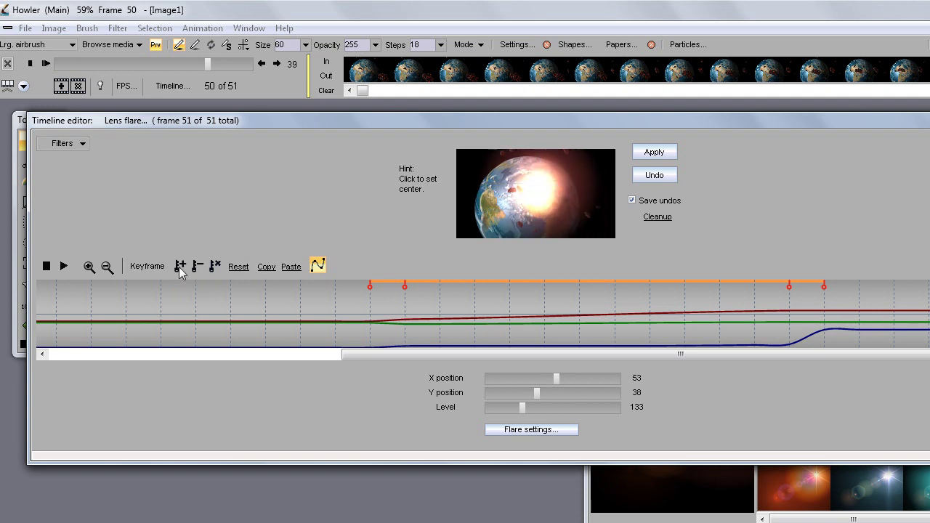
drag(523, 407, 498, 405)
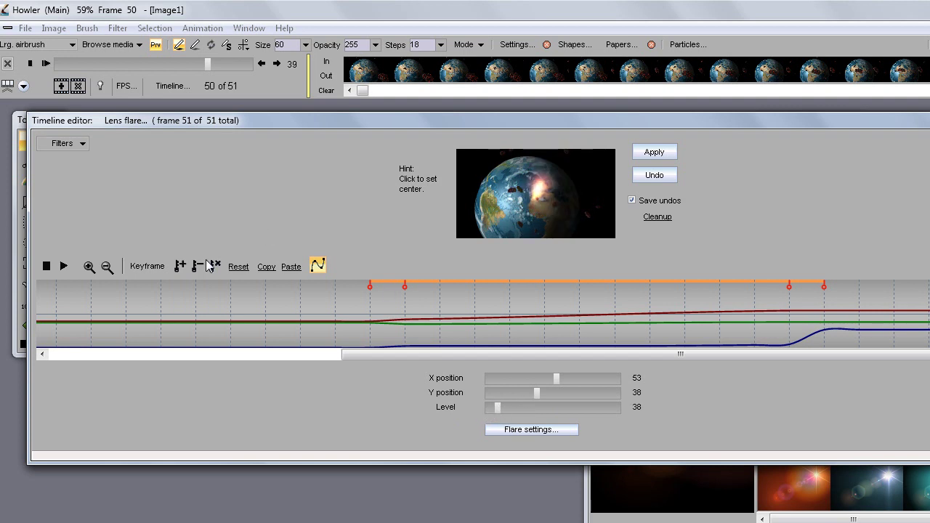
click(180, 267)
Scrub through the keyframed flare in the timeline and apply the lens flare to the animation.
drag(387, 318, 533, 324)
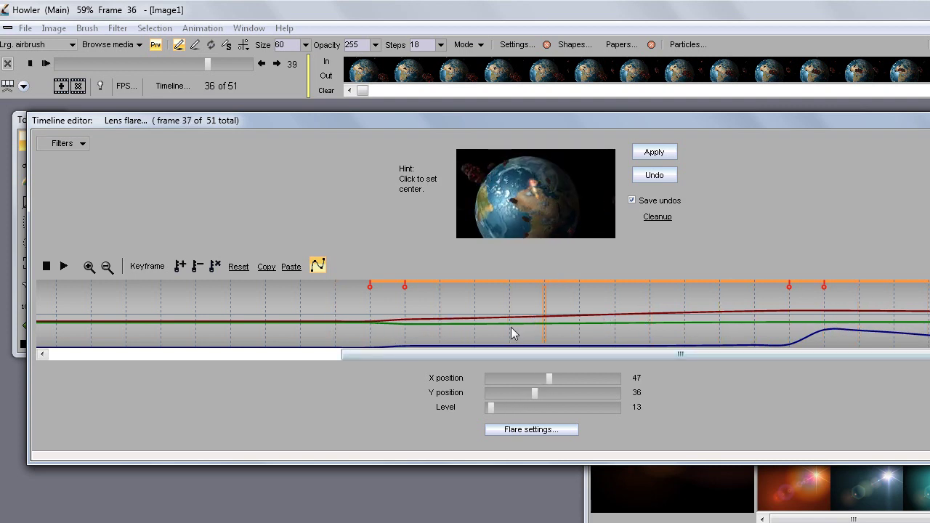
drag(654, 354, 802, 349)
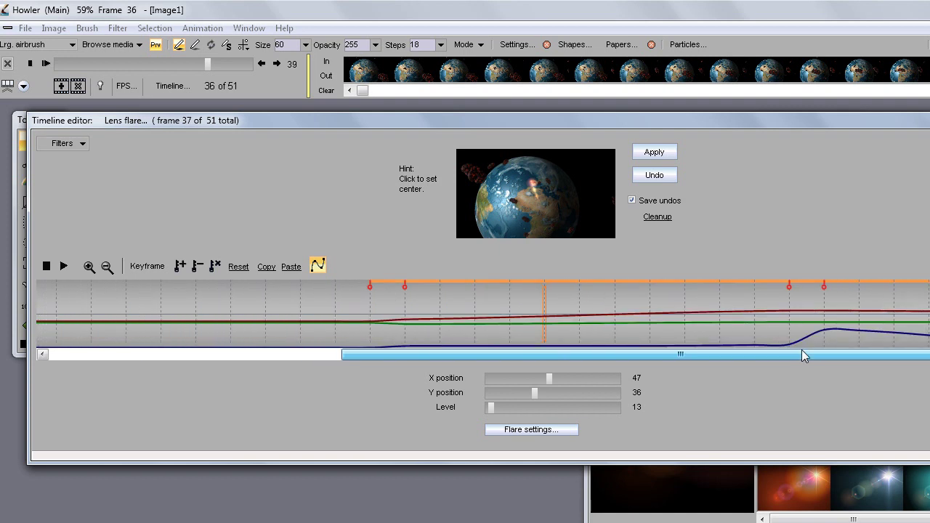
click(107, 267)
click(107, 267)
click(106, 266)
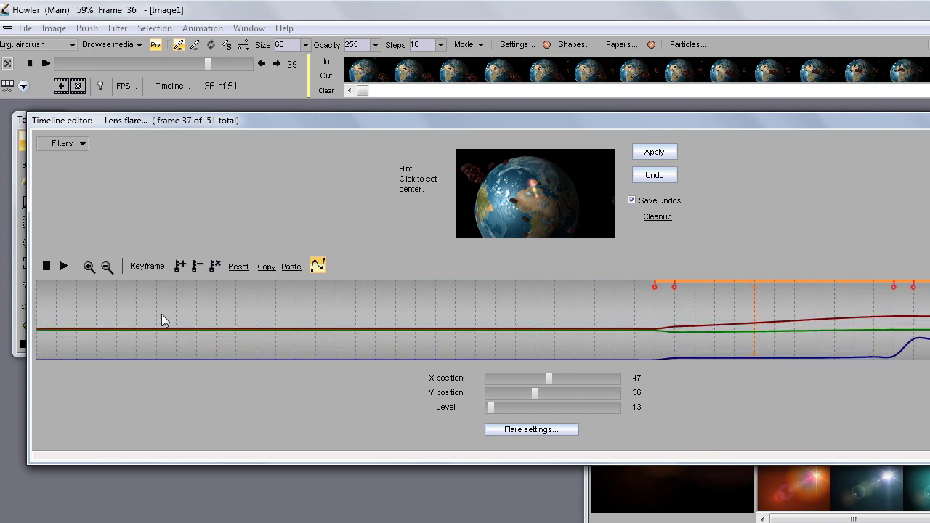
click(669, 157)
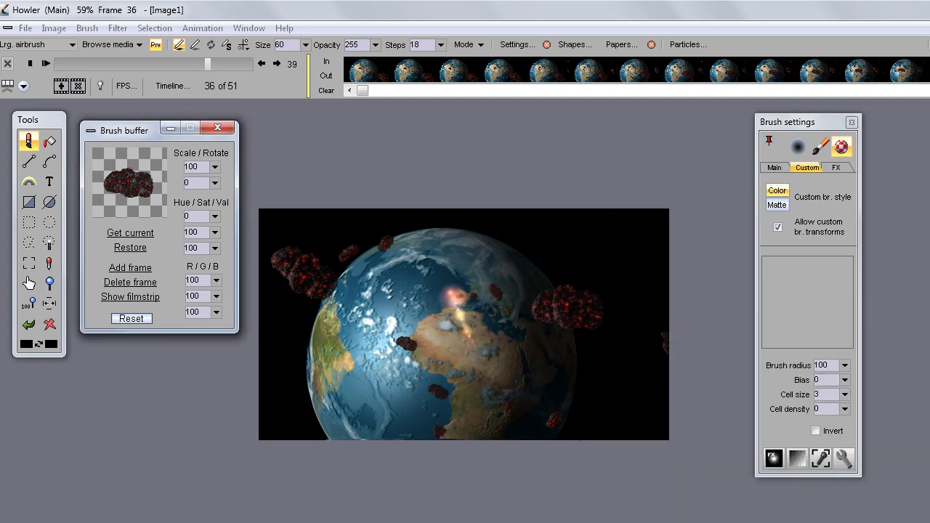
Move the Brush buffer window clear of the image, play back the animation with the flare, and stop it.
mouse_move(147, 133)
mouse_down()
mouse_move(126, 384)
mouse_move(110, 398)
mouse_up()
click(46, 64)
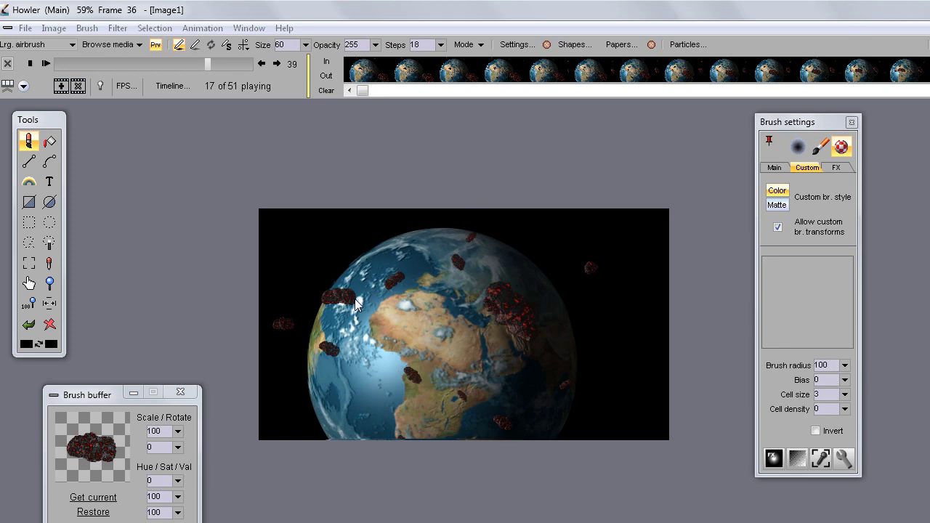
click(31, 64)
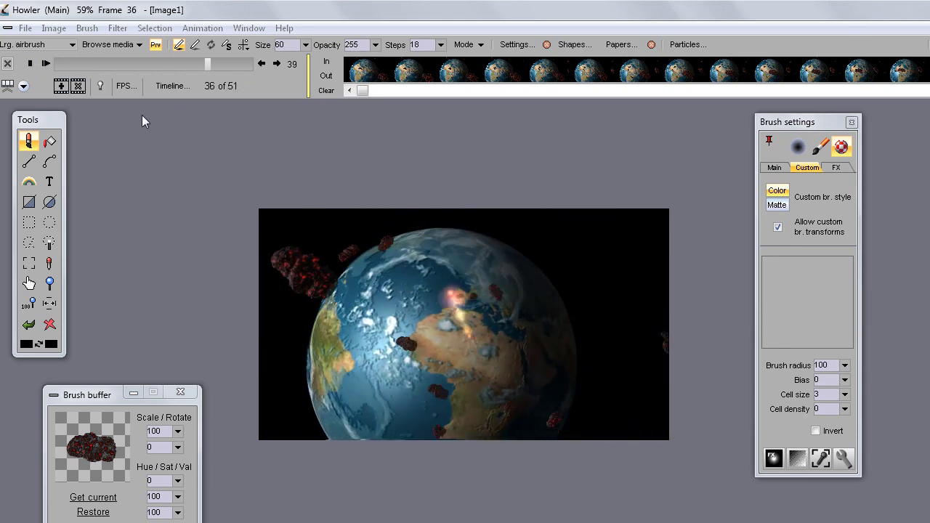
Open the Motion prediction module, enable Dry run, and move its window away from the middle of the image.
click(155, 27)
mouse_move(218, 29)
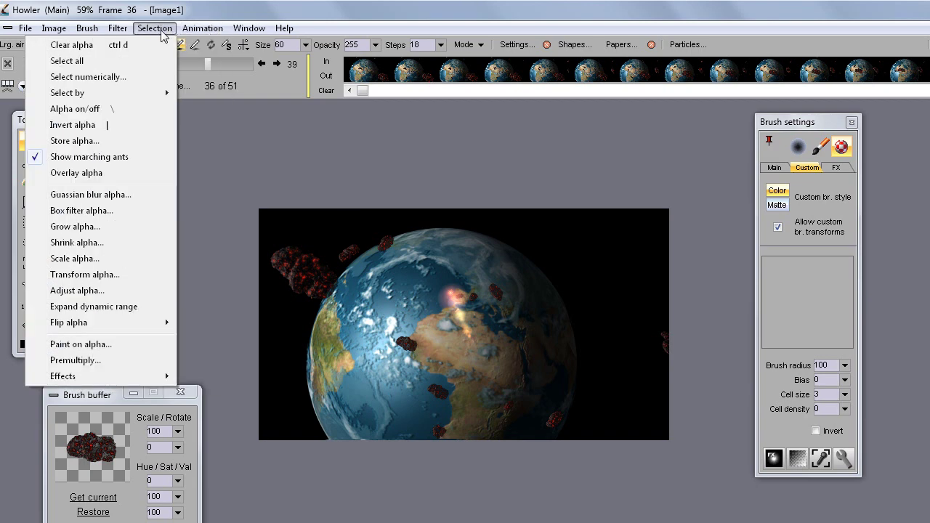
mouse_move(114, 33)
mouse_move(143, 256)
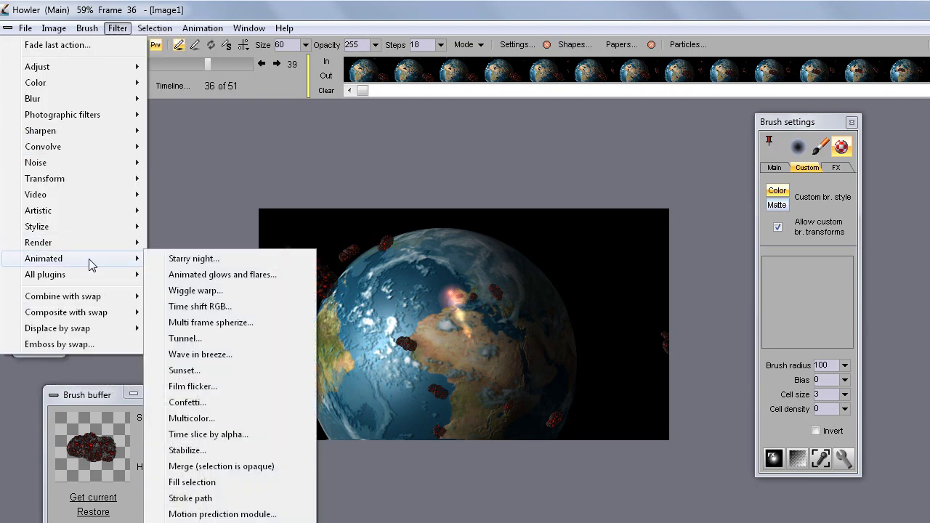
click(182, 514)
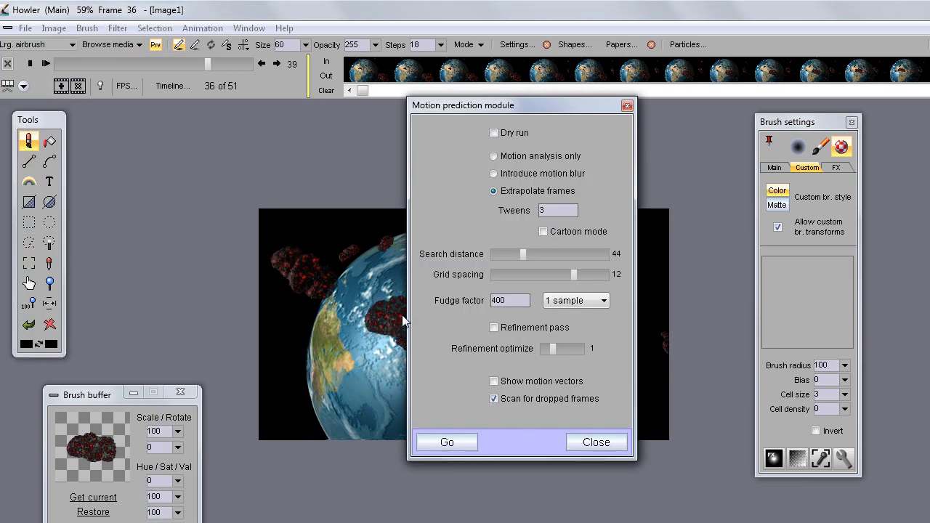
click(494, 132)
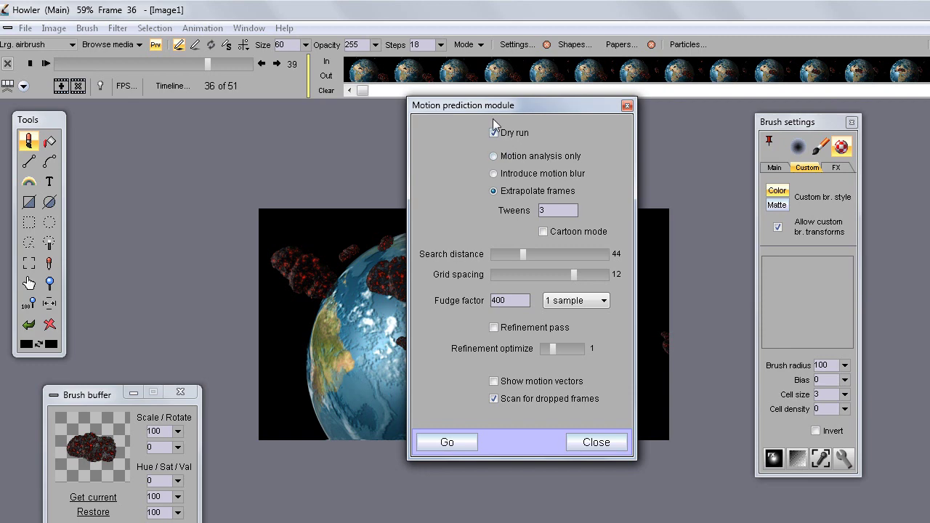
drag(458, 109, 614, 127)
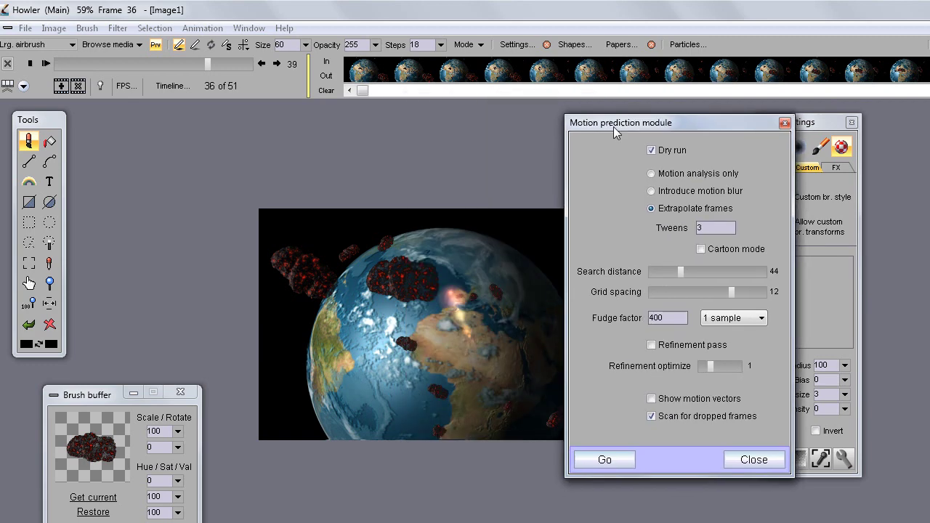
Run the motion prediction dry run for extrapolating frames with 3 tweens, and close the module.
click(597, 458)
click(569, 366)
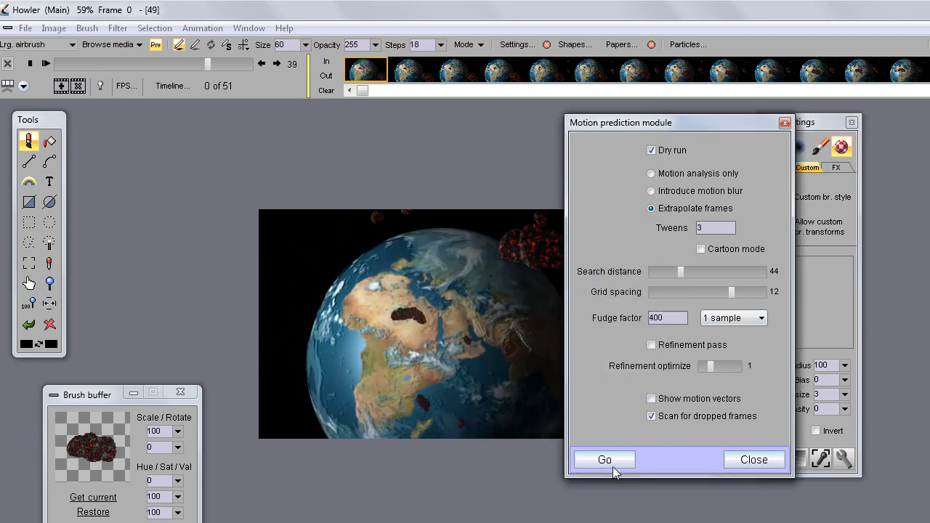
mouse_move(738, 122)
mouse_down()
mouse_move(840, 191)
mouse_move(672, 179)
mouse_up()
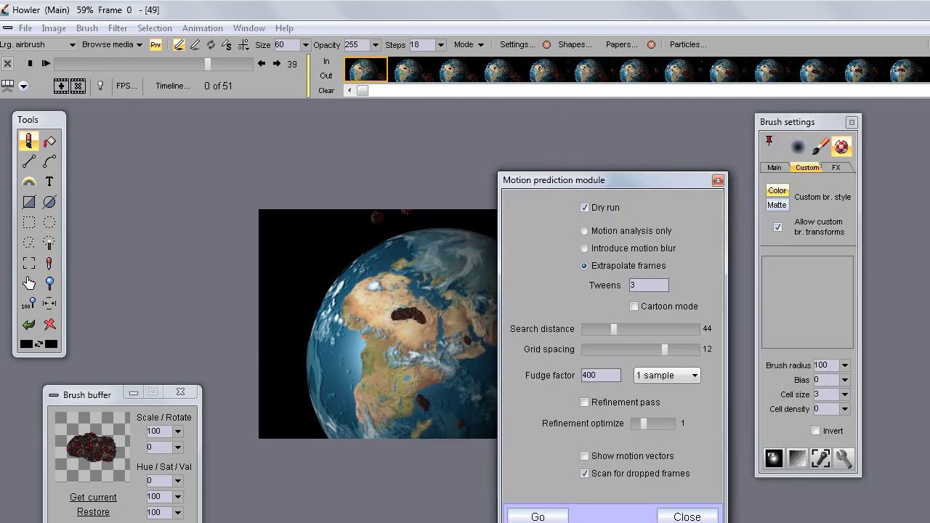
click(688, 516)
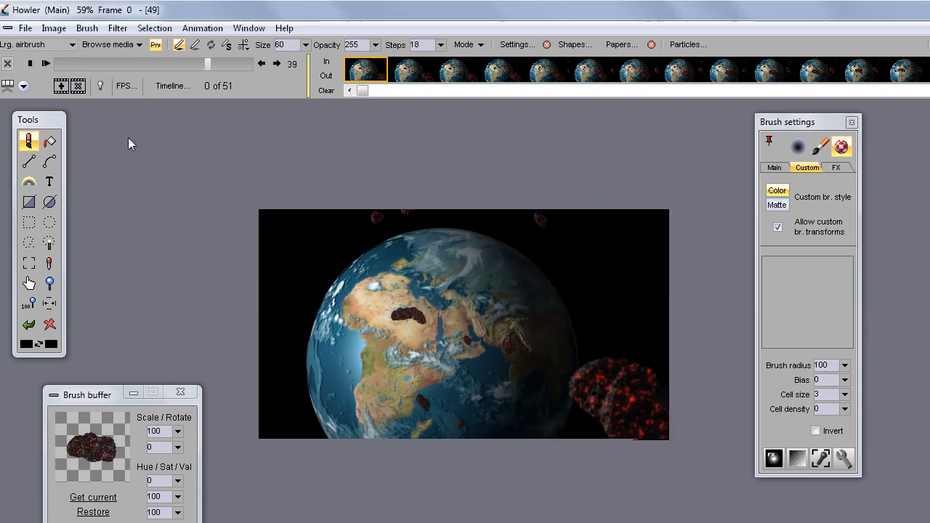
click(194, 30)
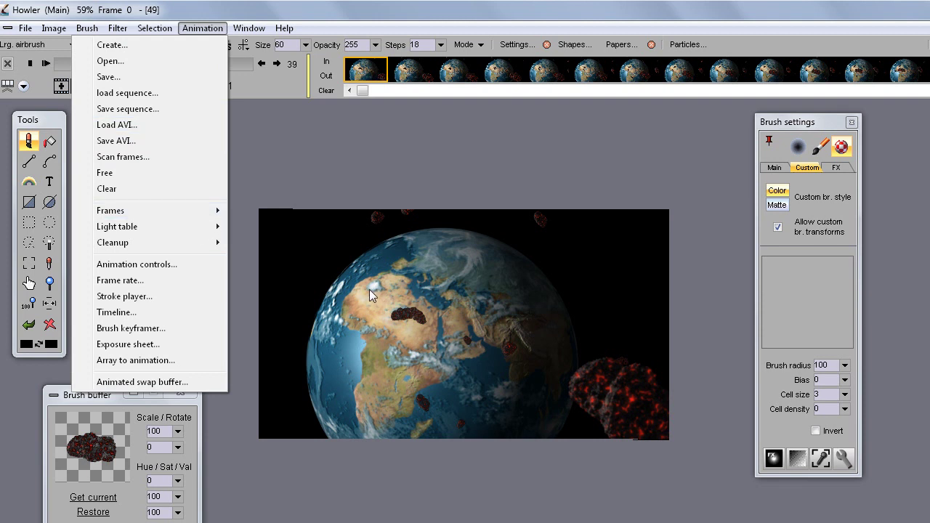
click(439, 22)
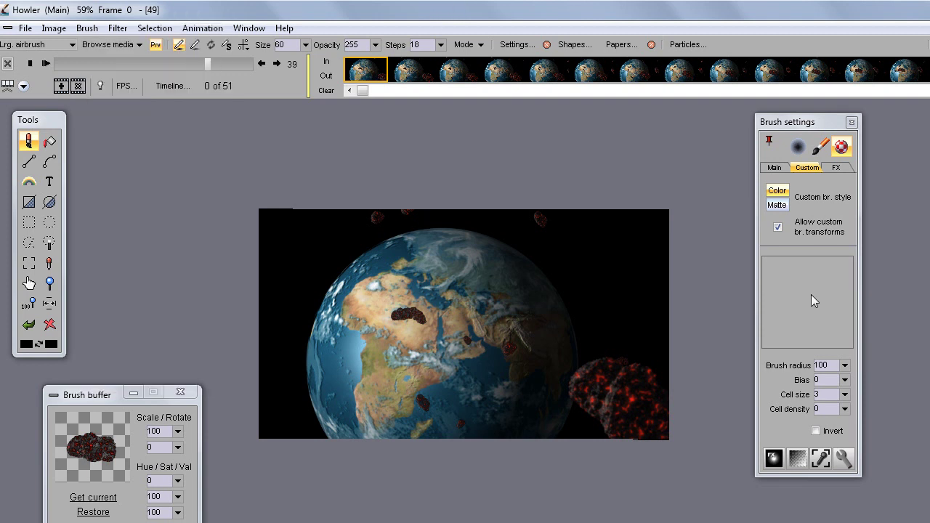